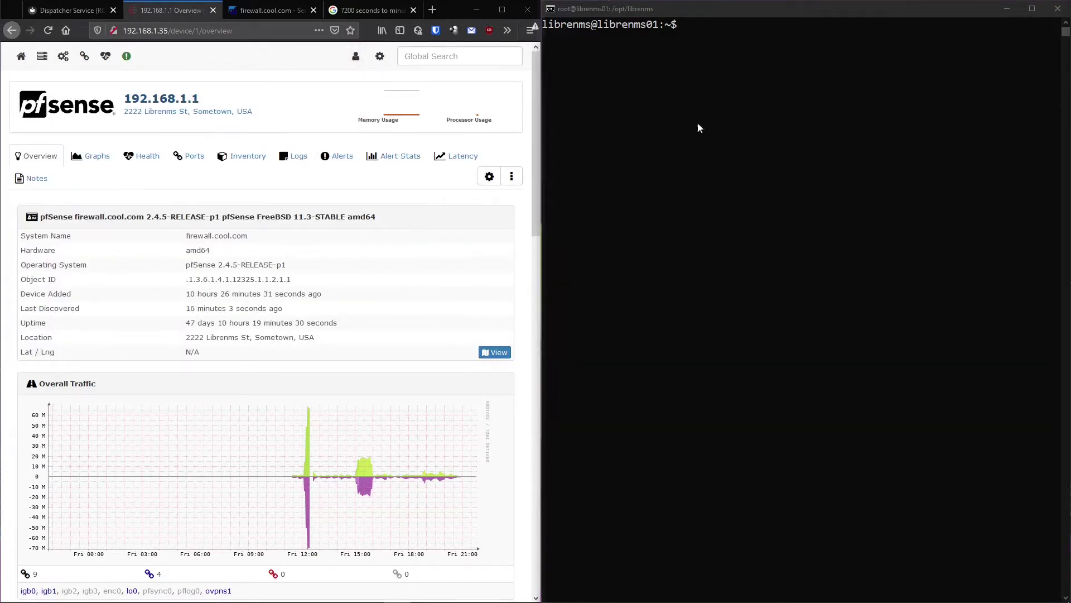
- Bring the terminal window into focus and exit its text selection mode
click(608, 87)
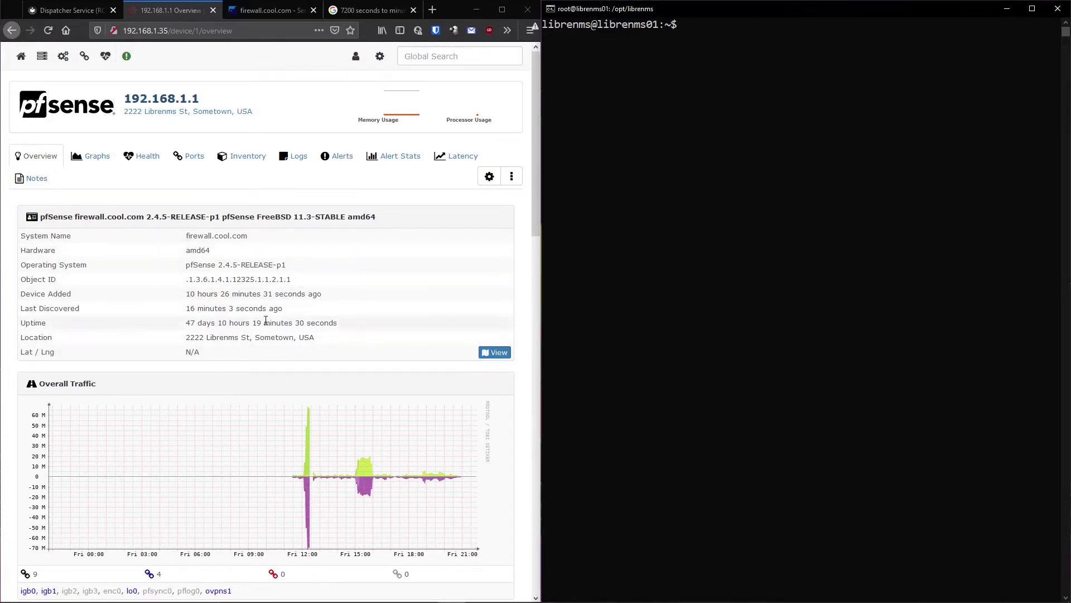
scroll(201, 335, down, 3)
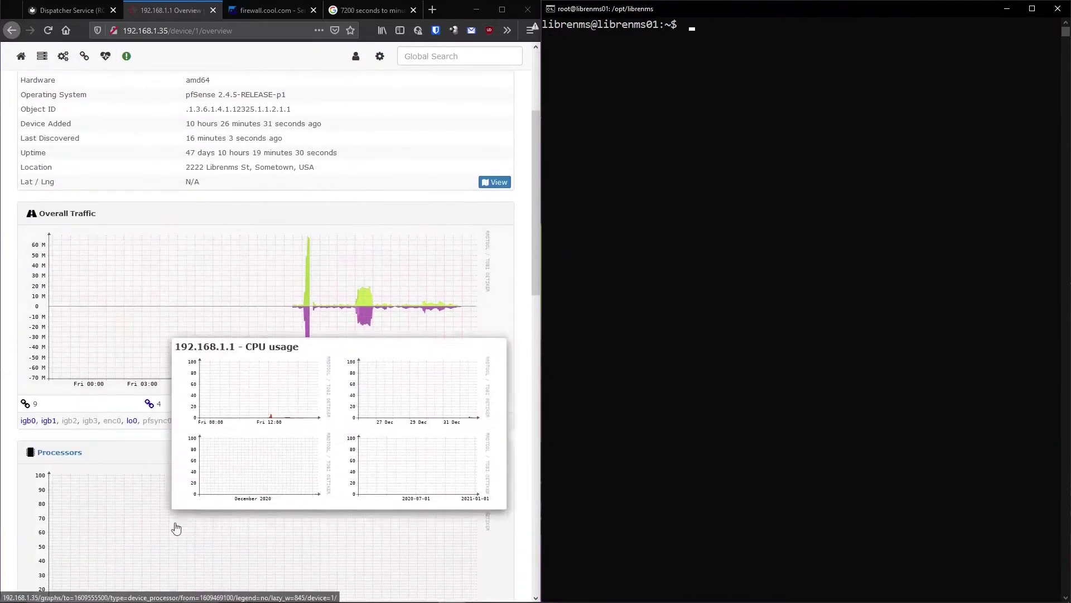
scroll(251, 279, up, 3)
click(698, 51)
key(Escape)
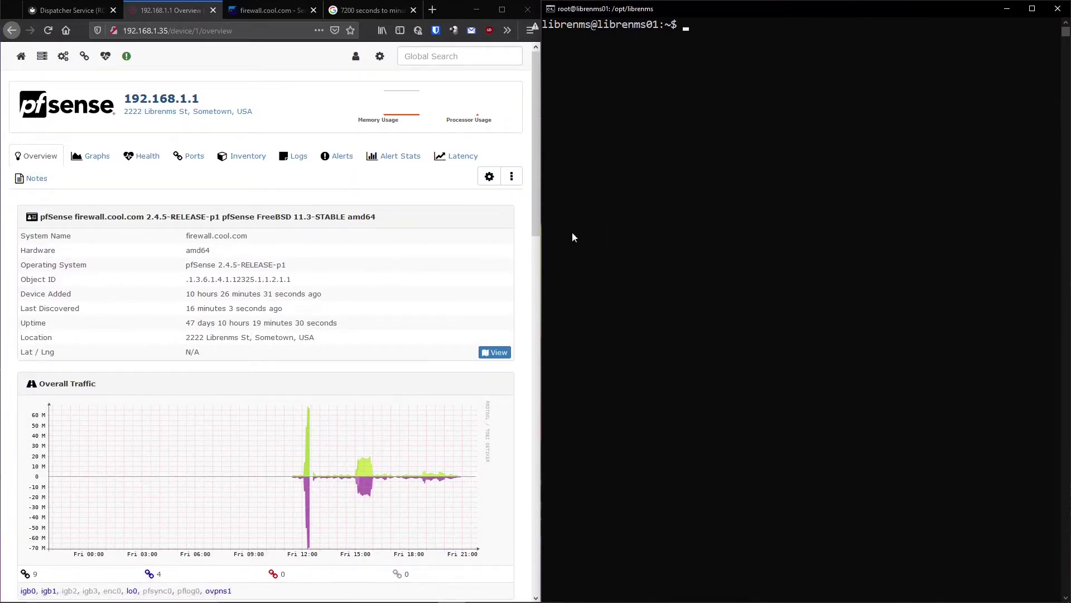
- Open Capture Debug for 192.168.1.1 in a maximized browser and run the Poller capture
click(511, 180)
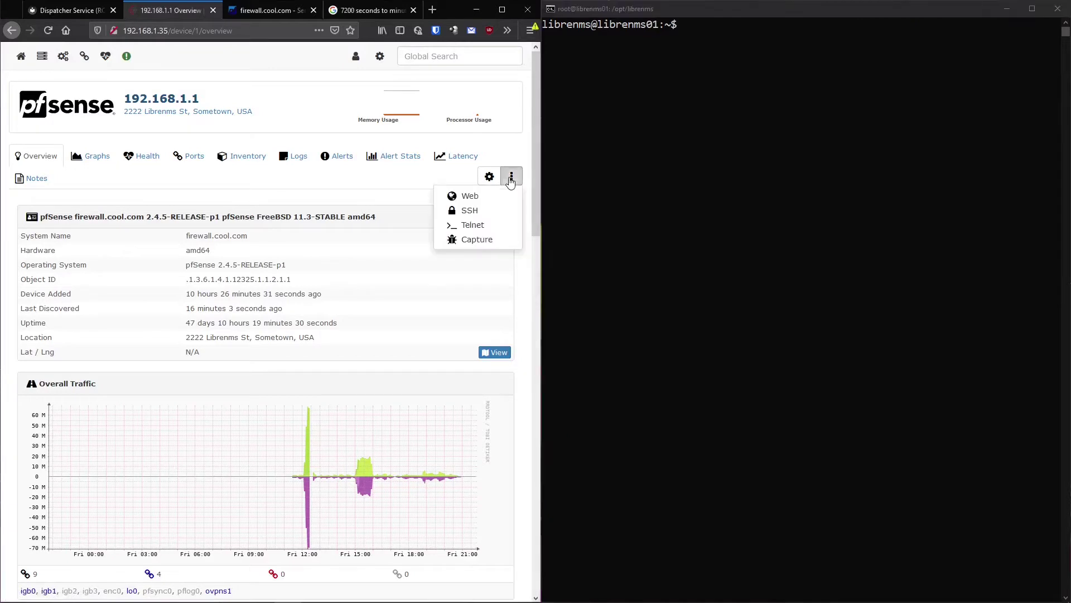
click(465, 241)
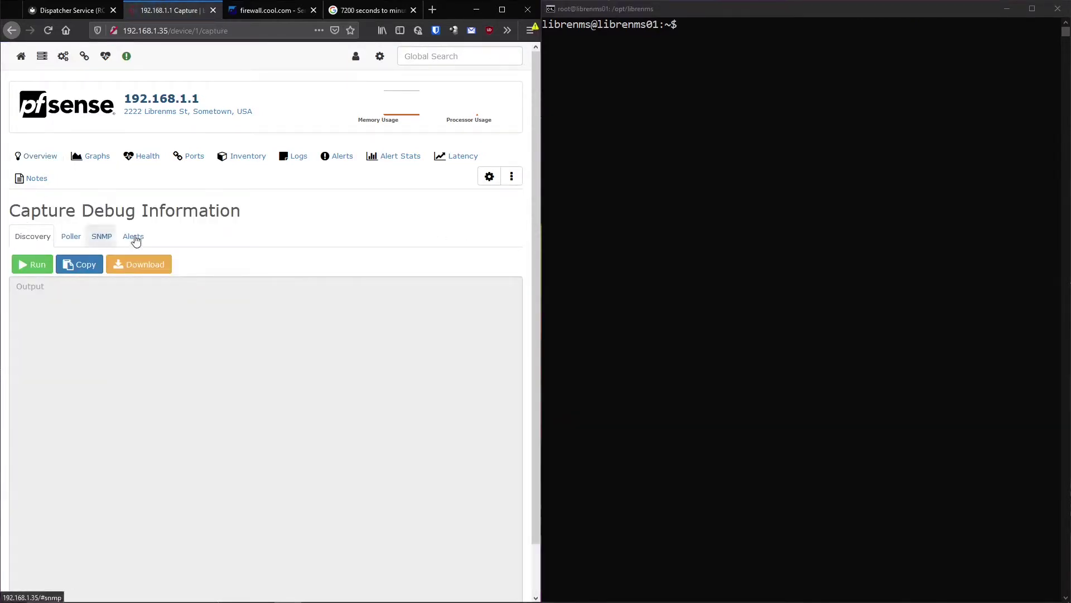
click(502, 9)
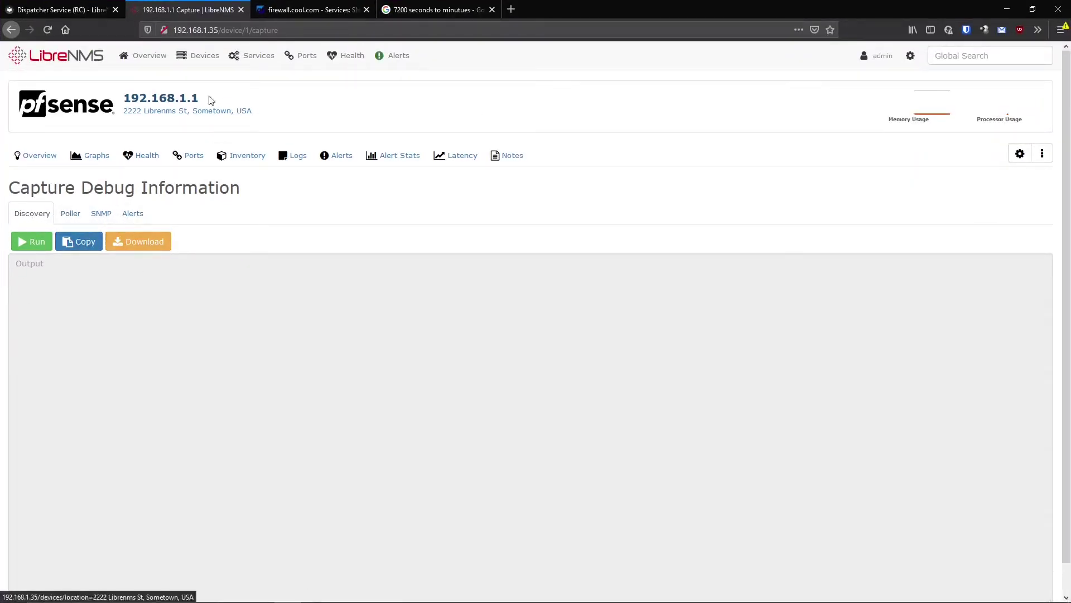
click(63, 215)
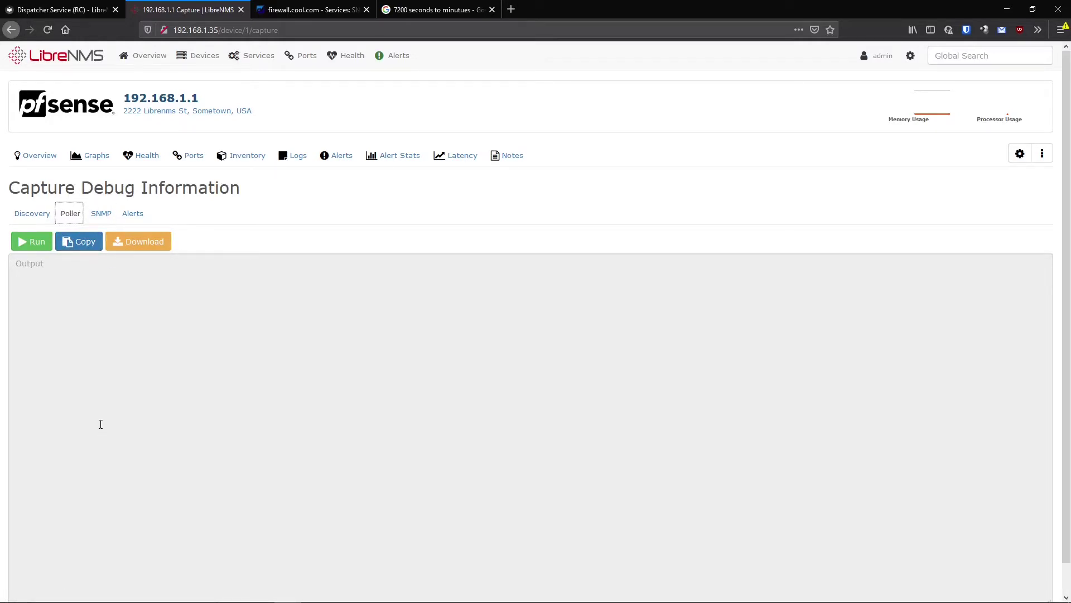
click(37, 246)
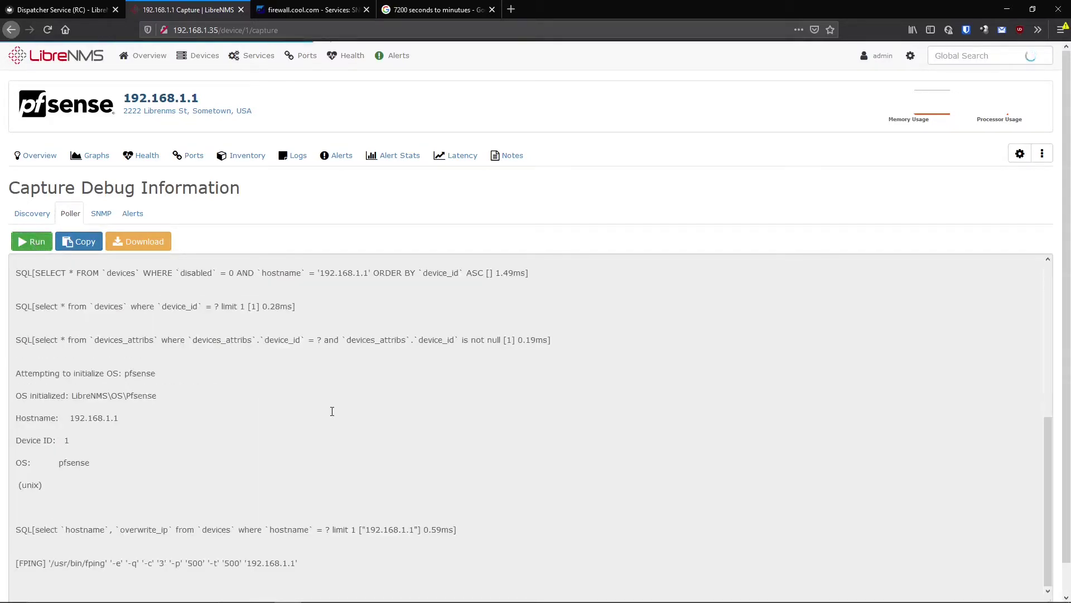
- Highlight the poller run summary lines, then scroll back up to the version info
scroll(396, 409, down, 1)
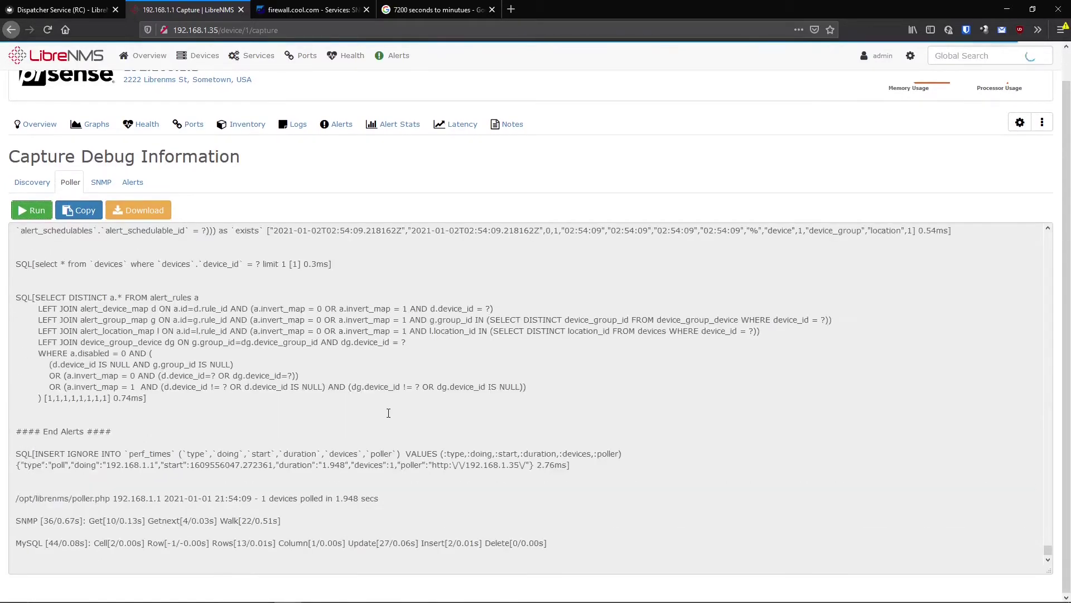
drag(16, 497, 252, 538)
click(285, 524)
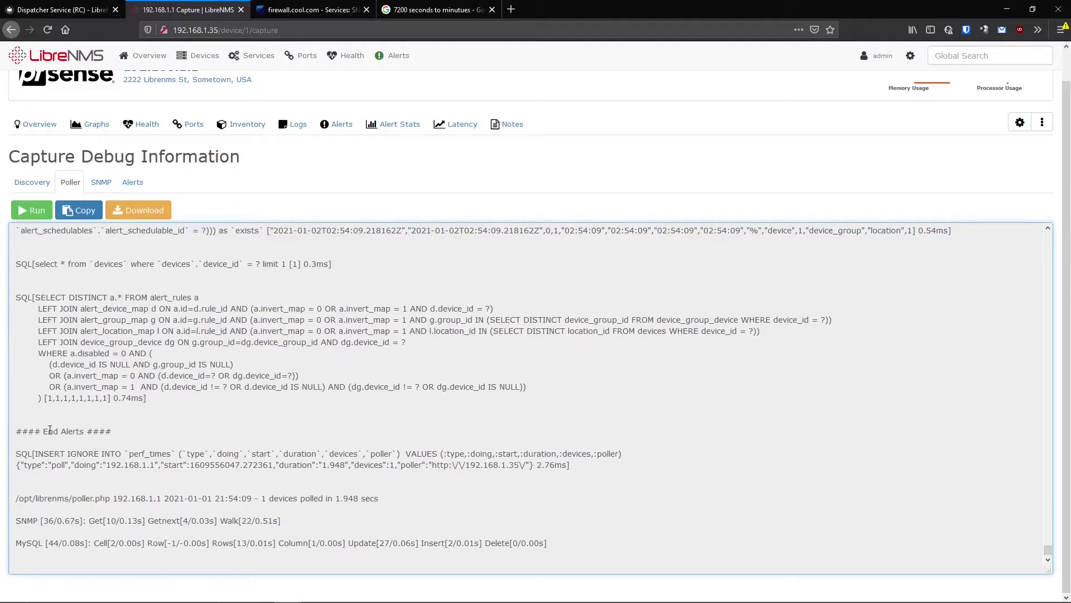
scroll(294, 443, up, 15)
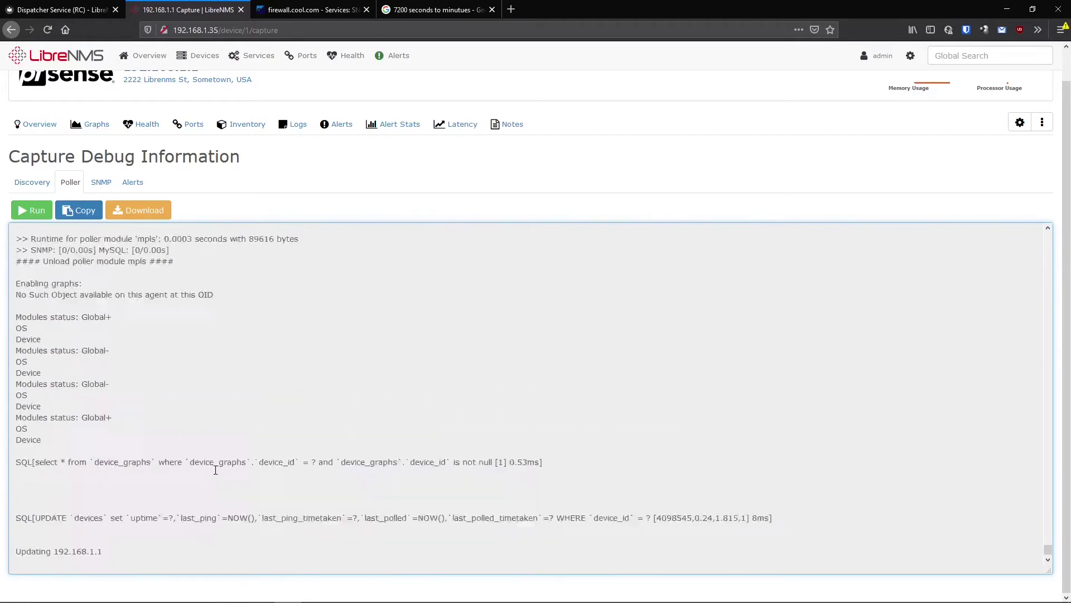
scroll(253, 550, up, 3)
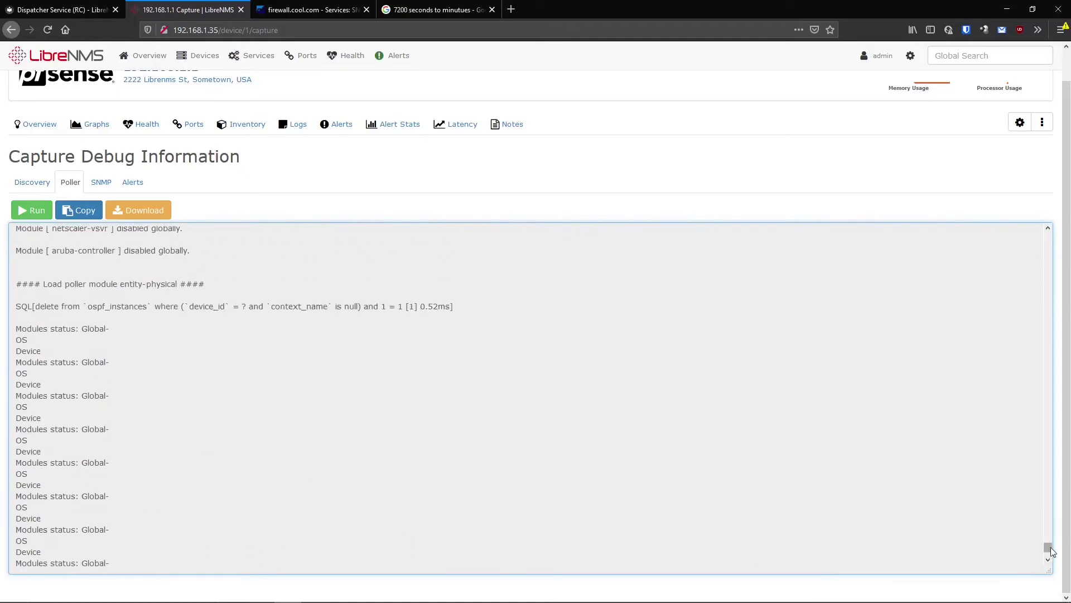
drag(1047, 546, 1054, 228)
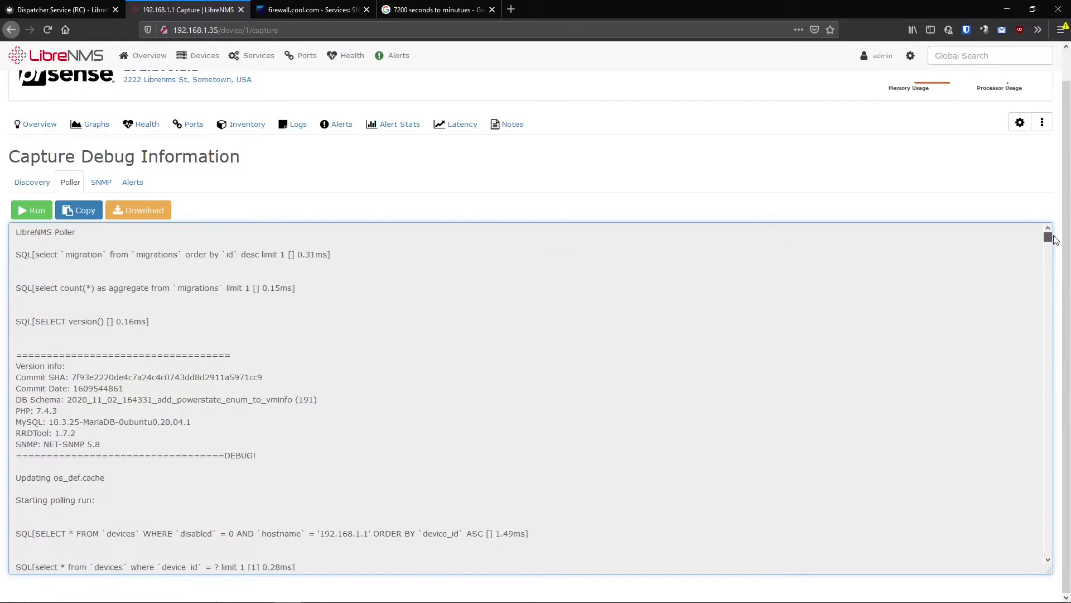
scroll(162, 510, down, 12)
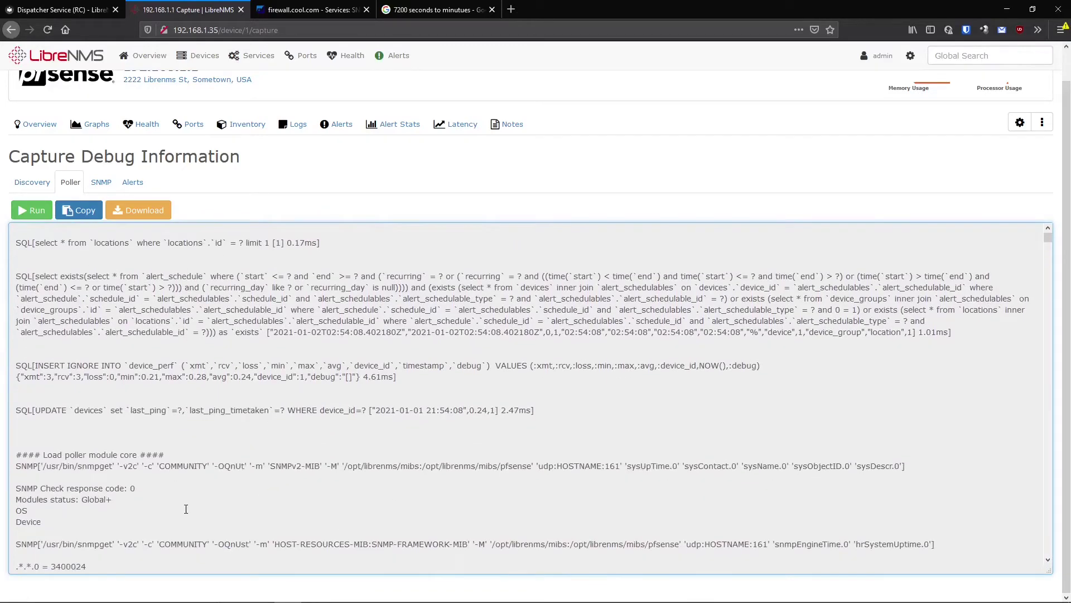
scroll(186, 509, down, 15)
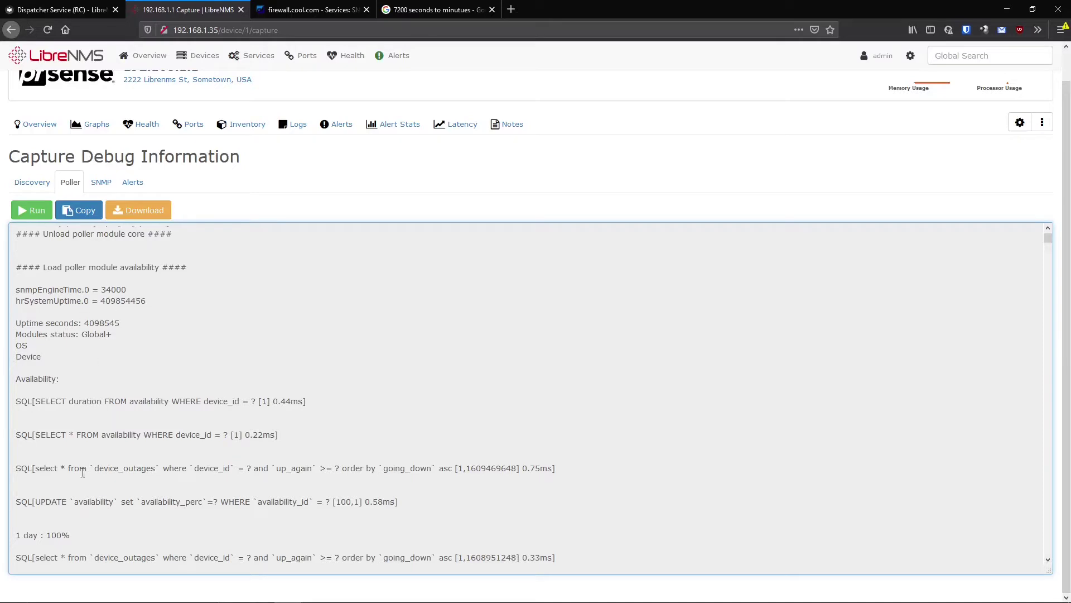
- Scroll down to the 100% availability results and the os and ipmi module output
mouse_move(144, 55)
mouse_move(180, 89)
scroll(148, 346, down, 5)
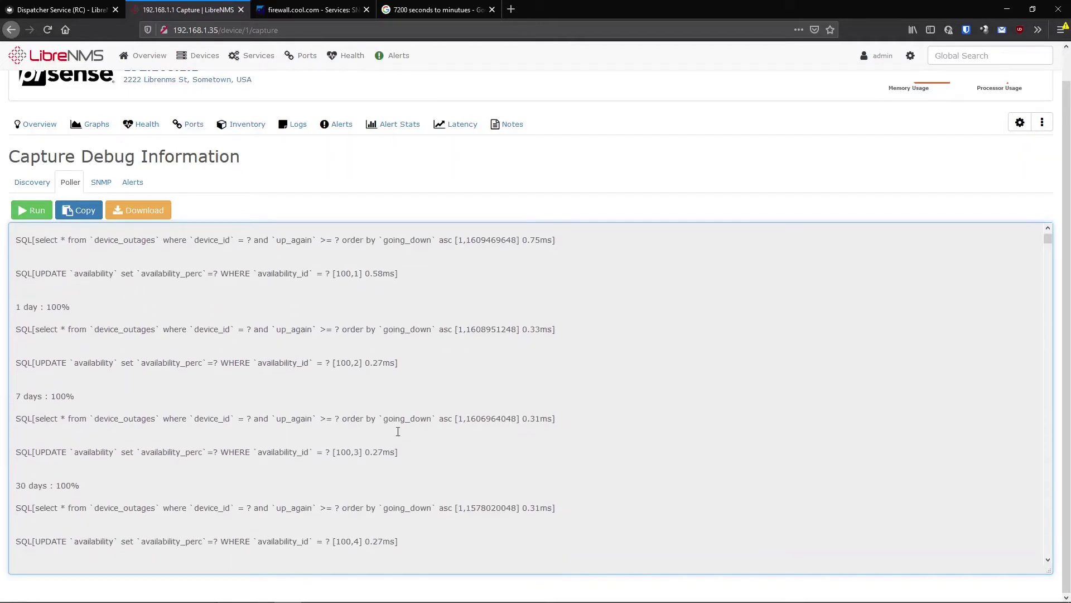
scroll(262, 390, down, 1)
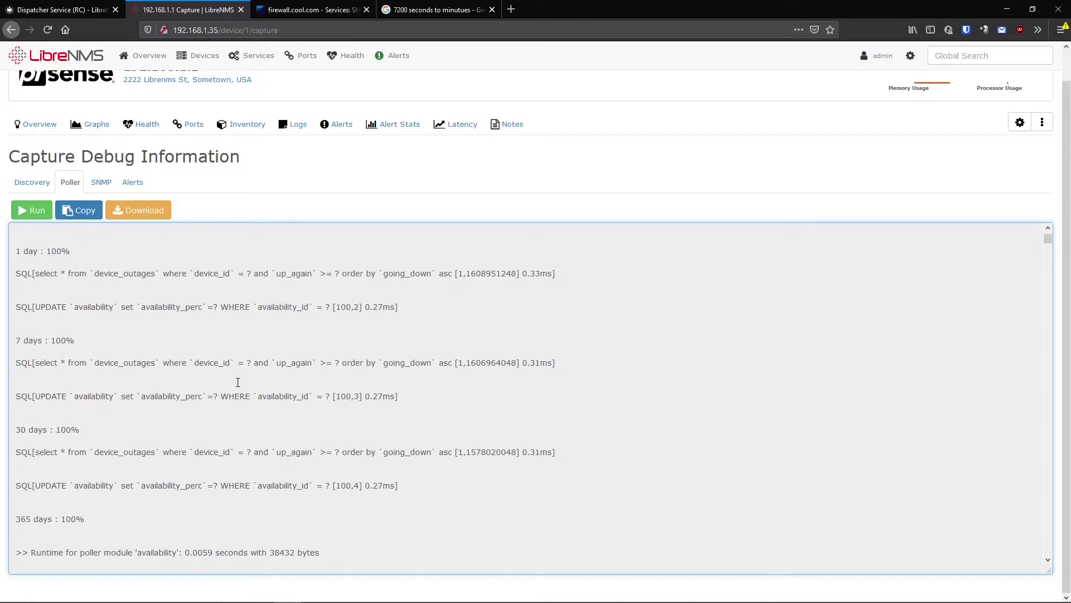
scroll(218, 386, down, 15)
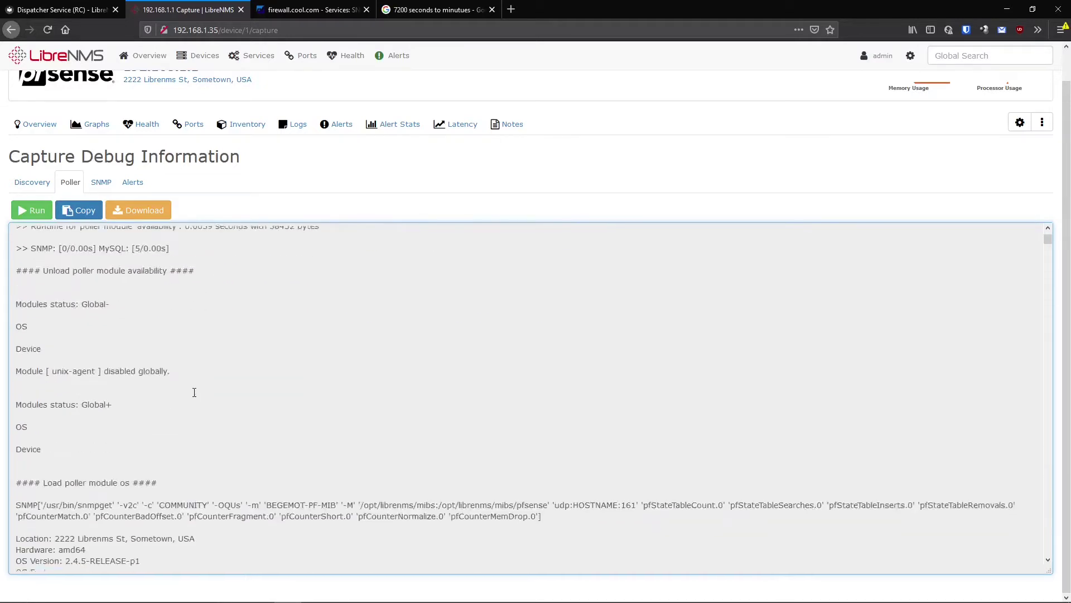
scroll(241, 543, down, 4)
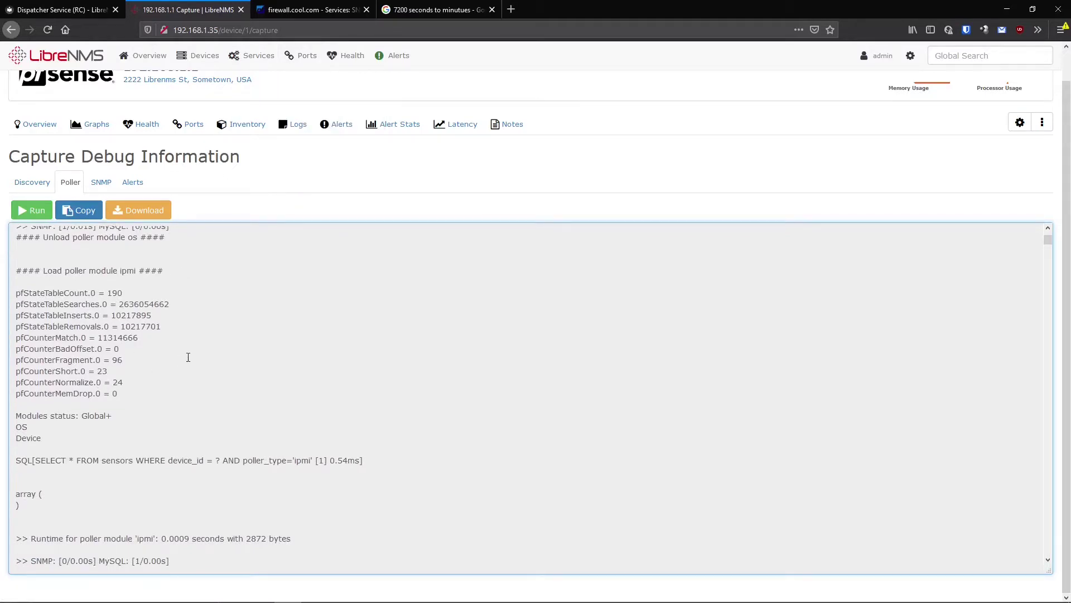
scroll(159, 384, up, 2)
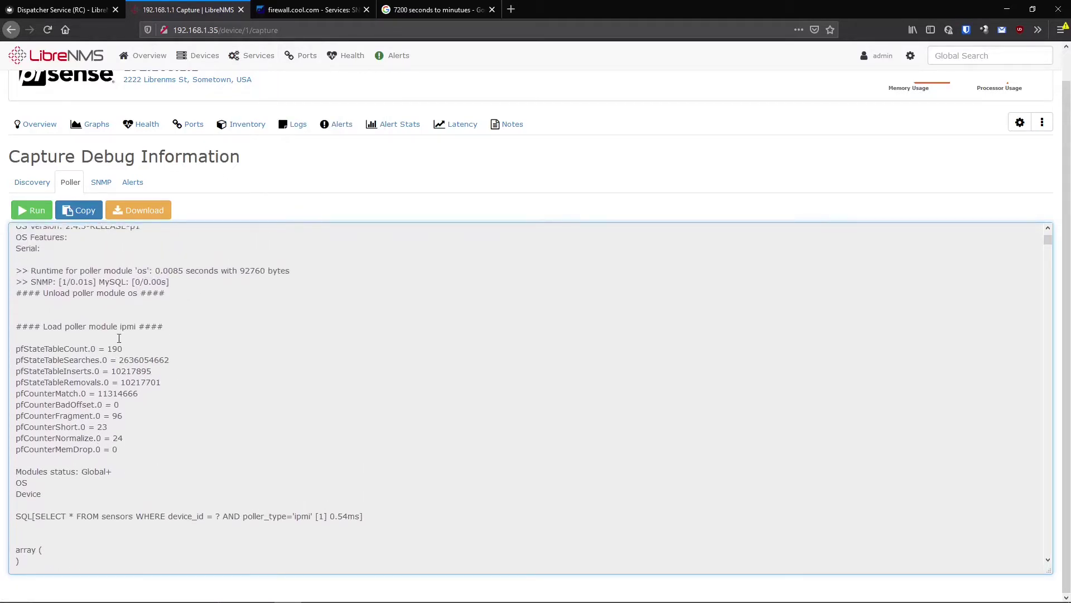
drag(119, 349, 58, 341)
drag(123, 348, 13, 352)
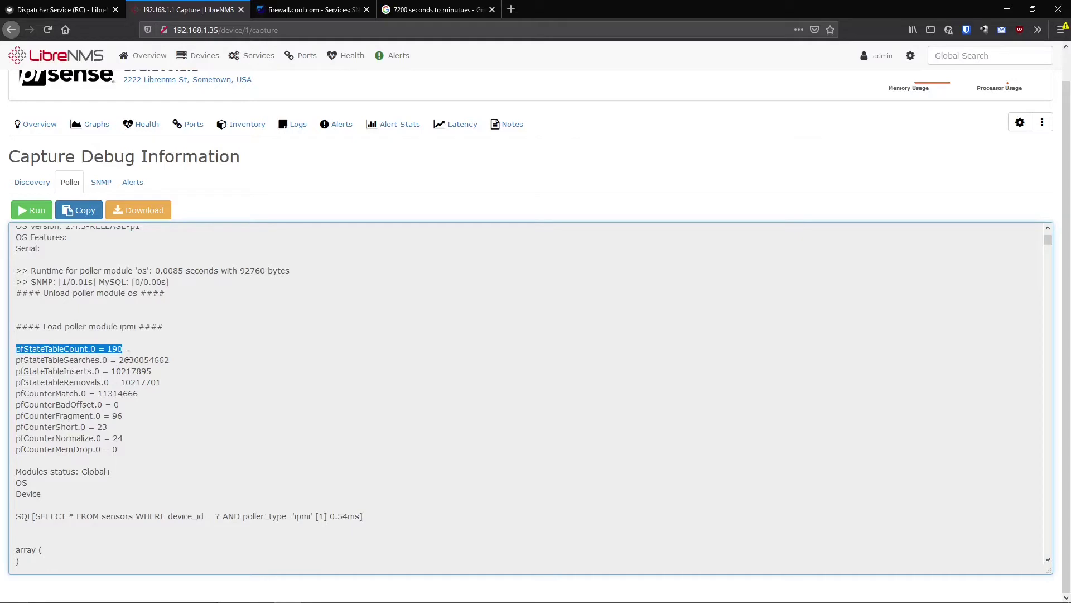
click(96, 381)
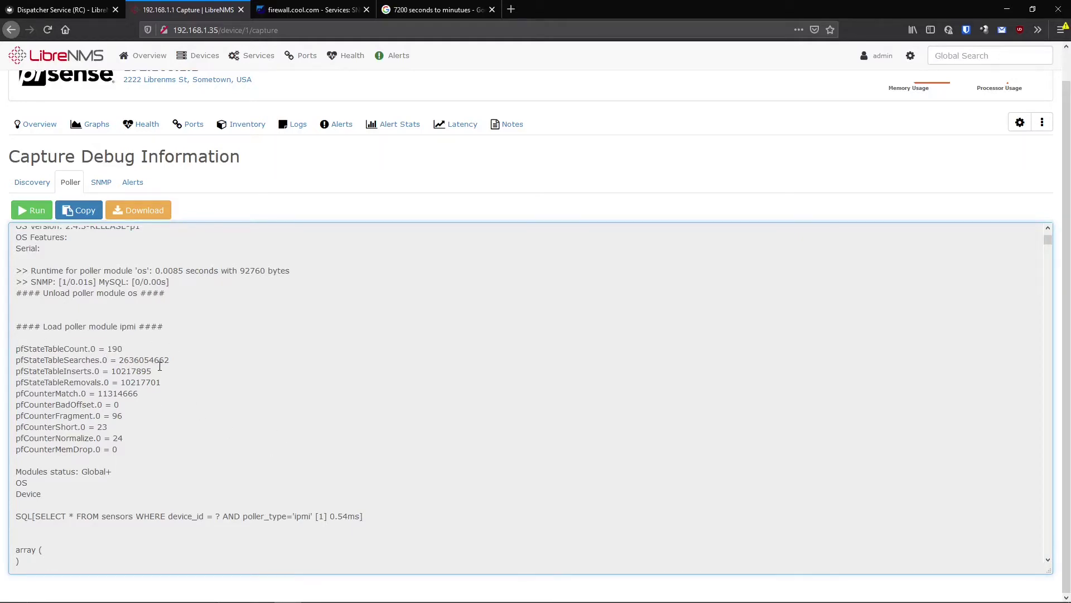
scroll(196, 435, down, 15)
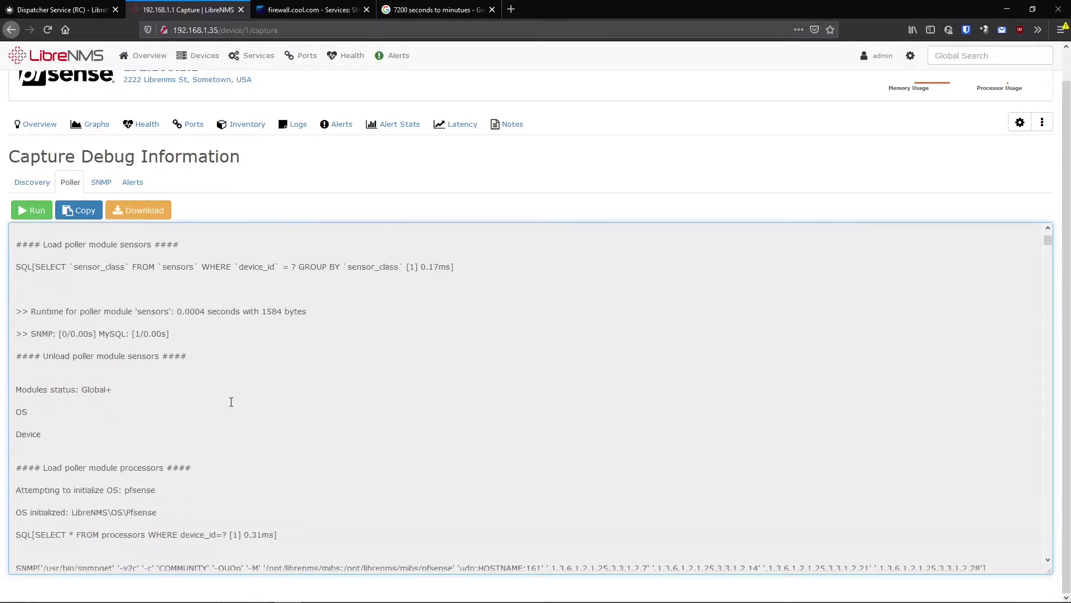
scroll(231, 402, down, 15)
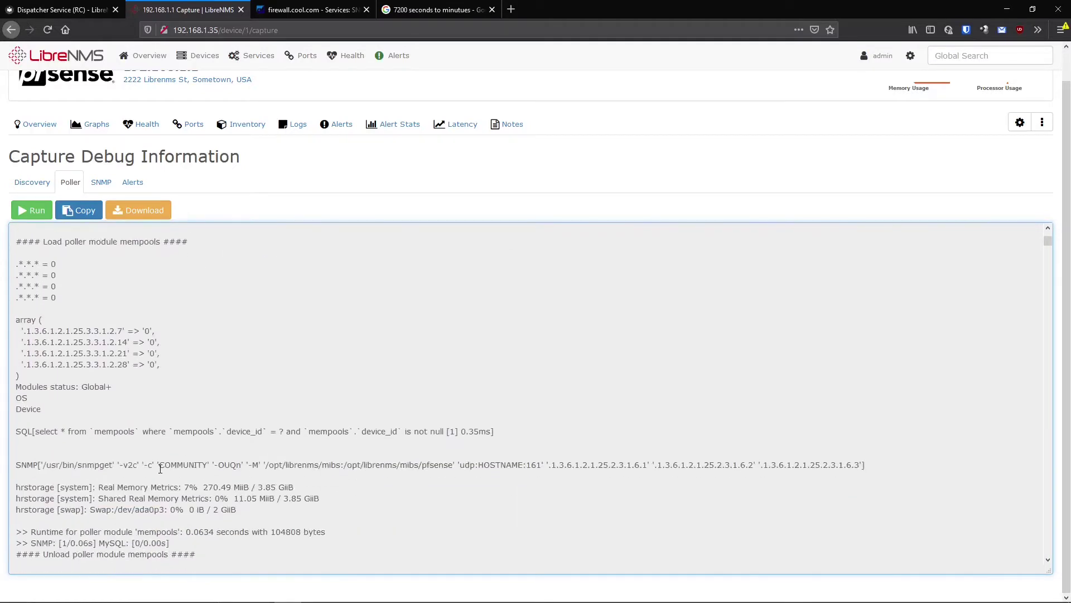
scroll(175, 473, down, 8)
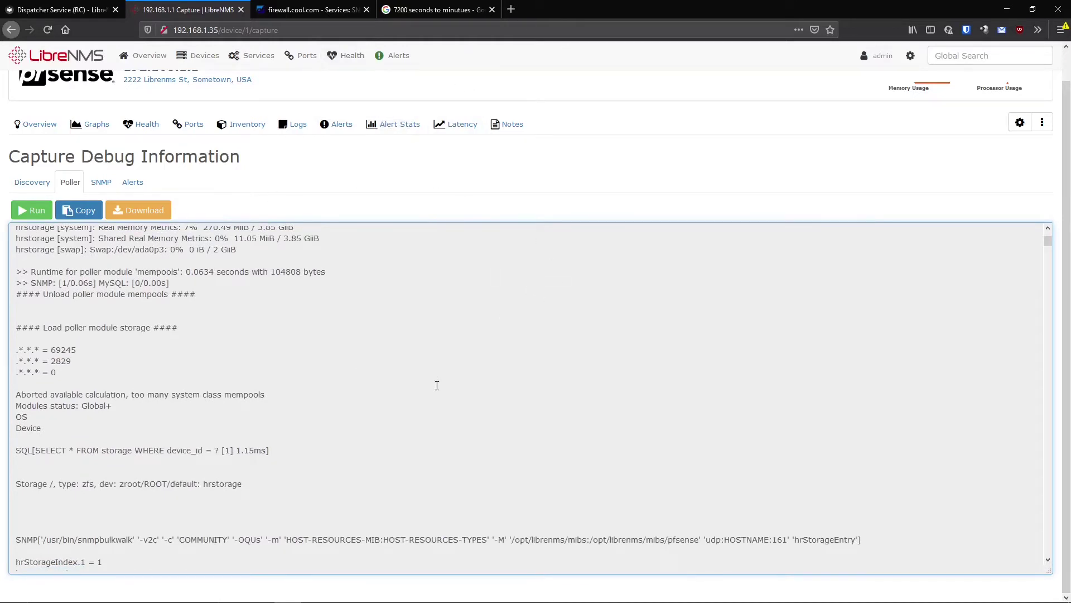
scroll(437, 385, down, 9)
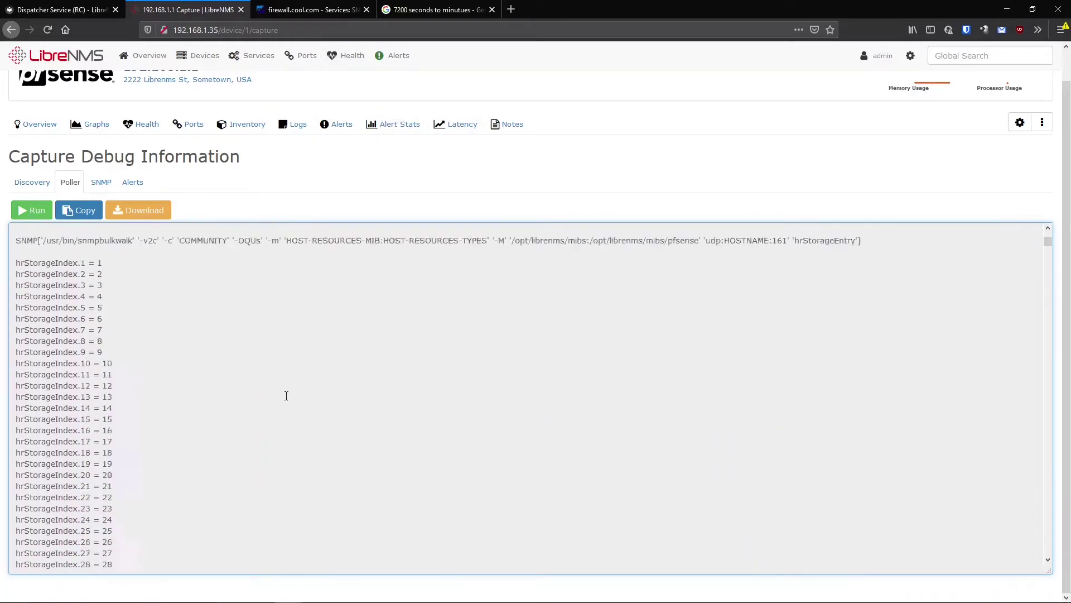
scroll(286, 396, down, 12)
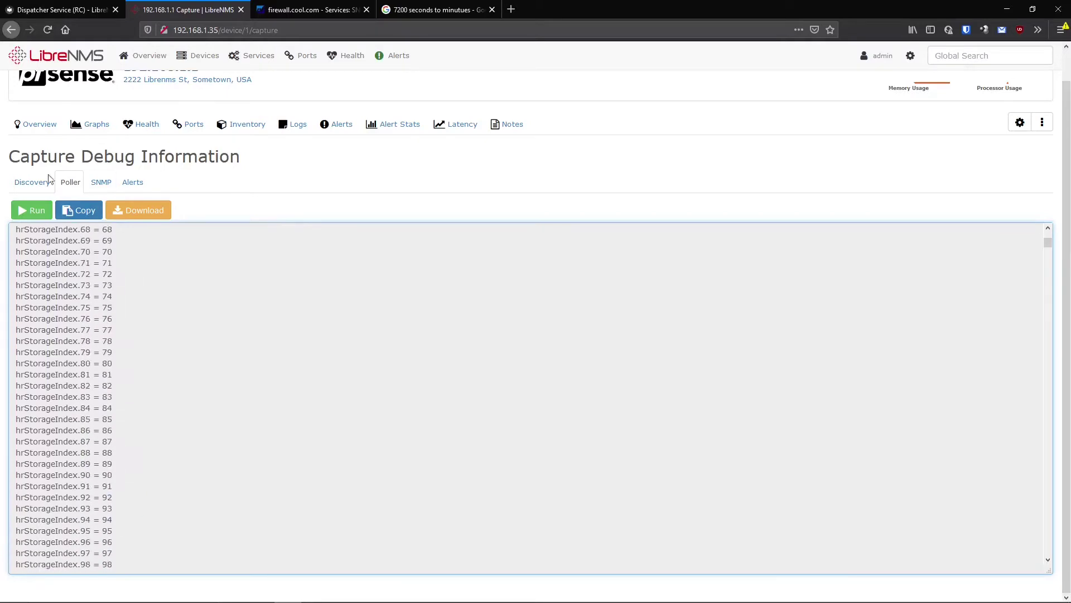
scroll(124, 413, down, 12)
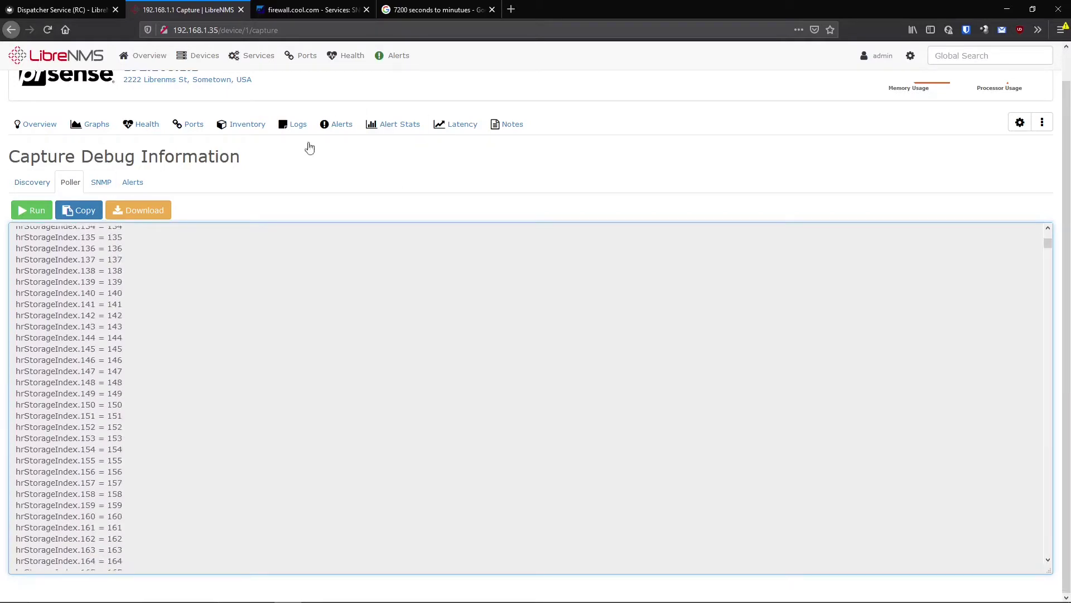
scroll(309, 148, up, 1)
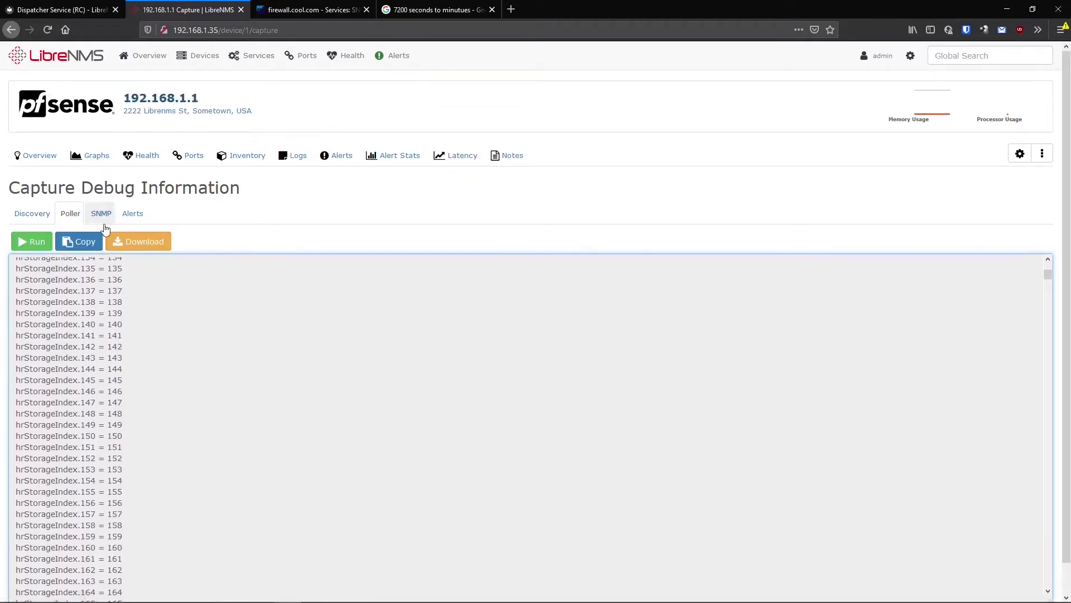
click(37, 222)
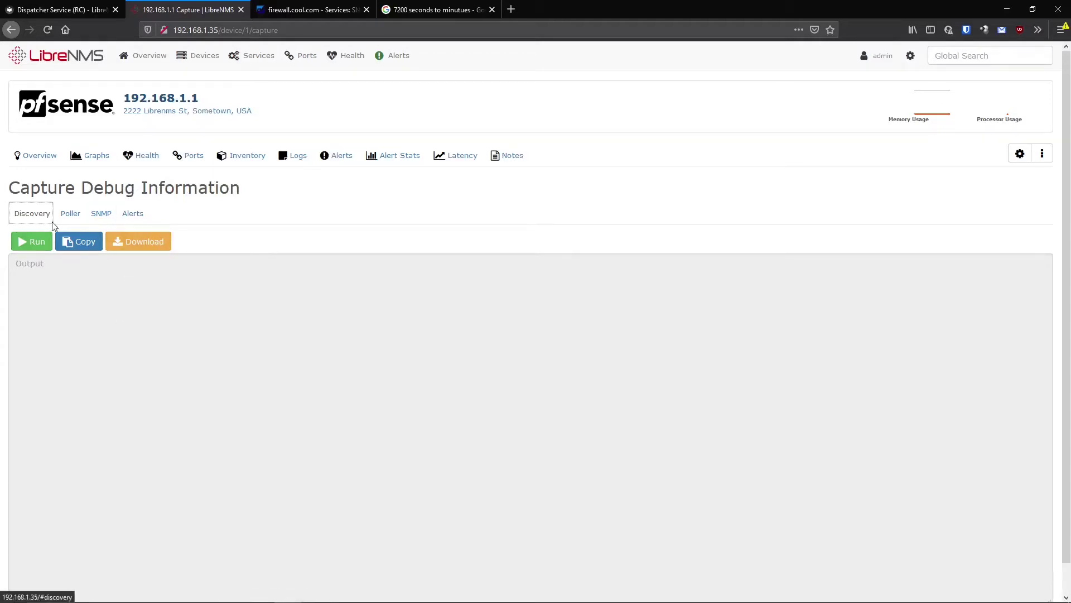
- Run the Discovery capture for 192.168.1.1 and highlight the SNMP summary line in its output
click(32, 242)
scroll(253, 335, down, 1)
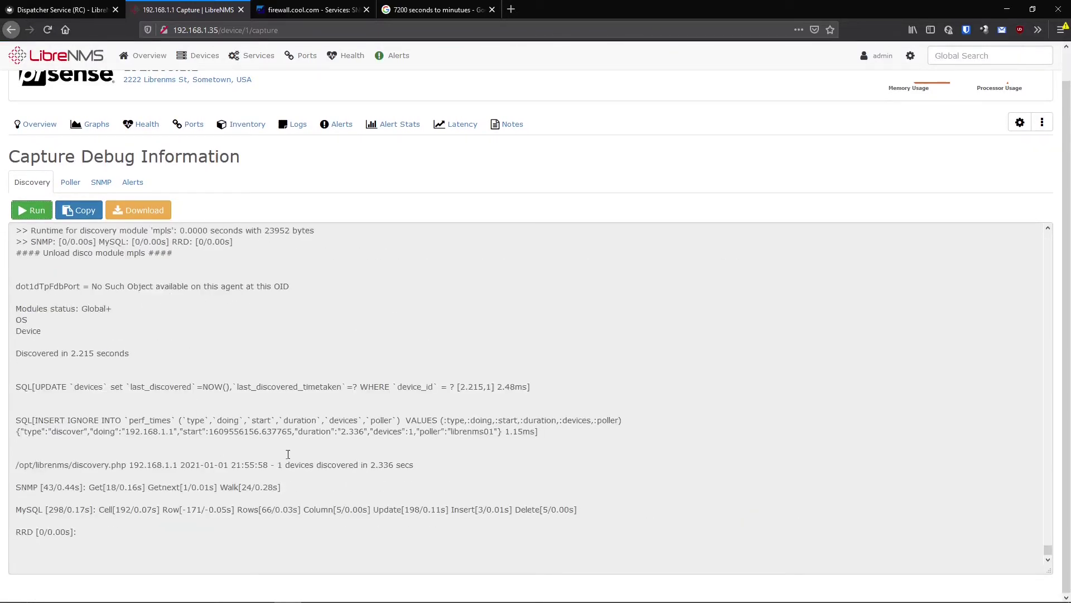
drag(16, 486, 193, 487)
click(217, 503)
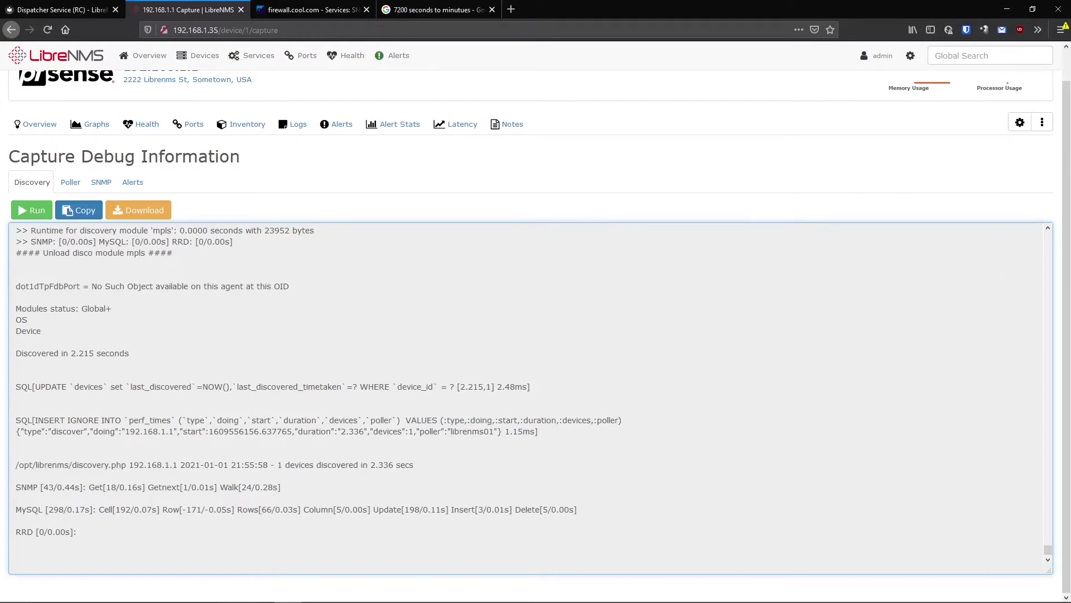
scroll(754, 334, up, 1)
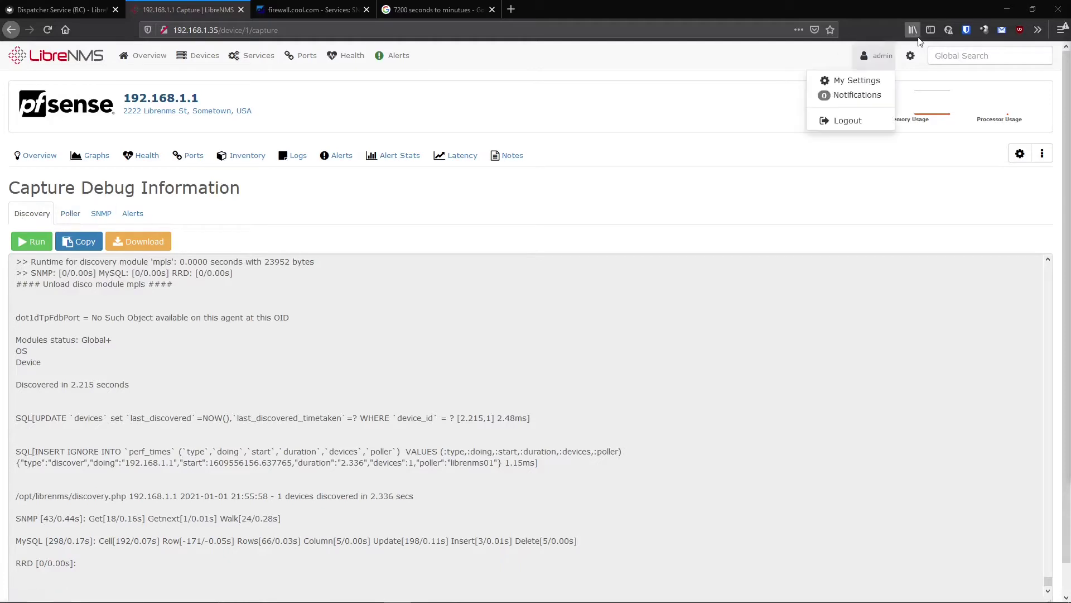
- Open the Poller Cluster Health page through the gear menu's Poller submenu
mouse_move(910, 55)
click(870, 158)
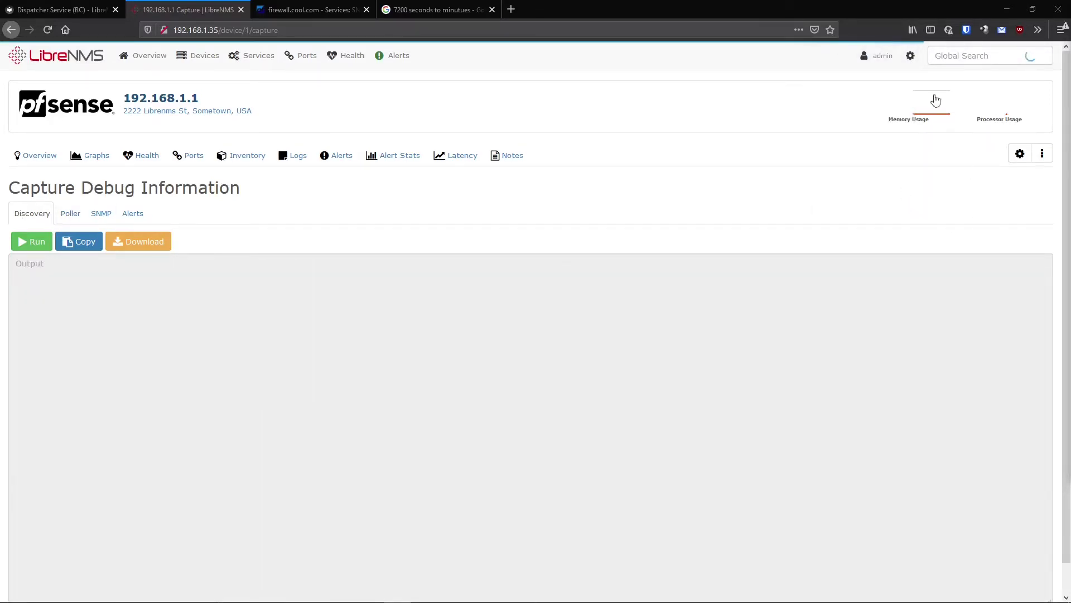
mouse_move(916, 66)
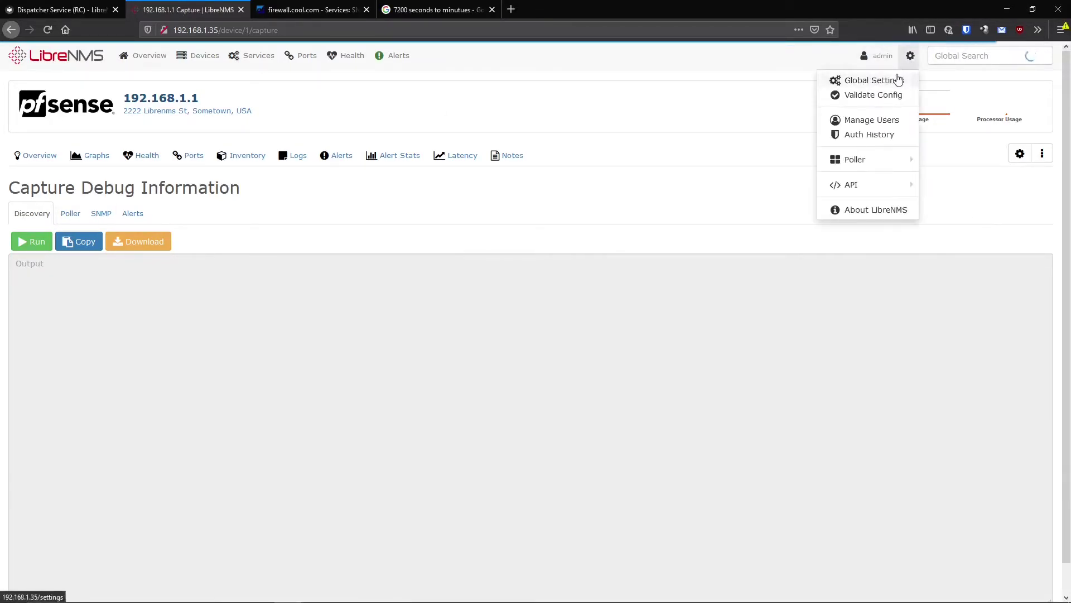
mouse_move(893, 160)
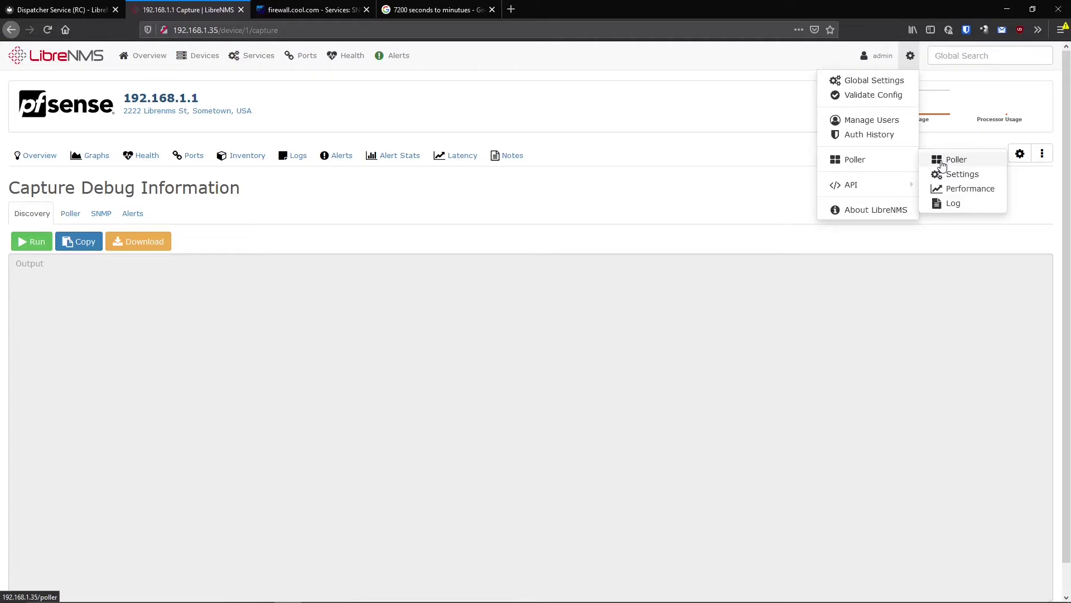
click(942, 166)
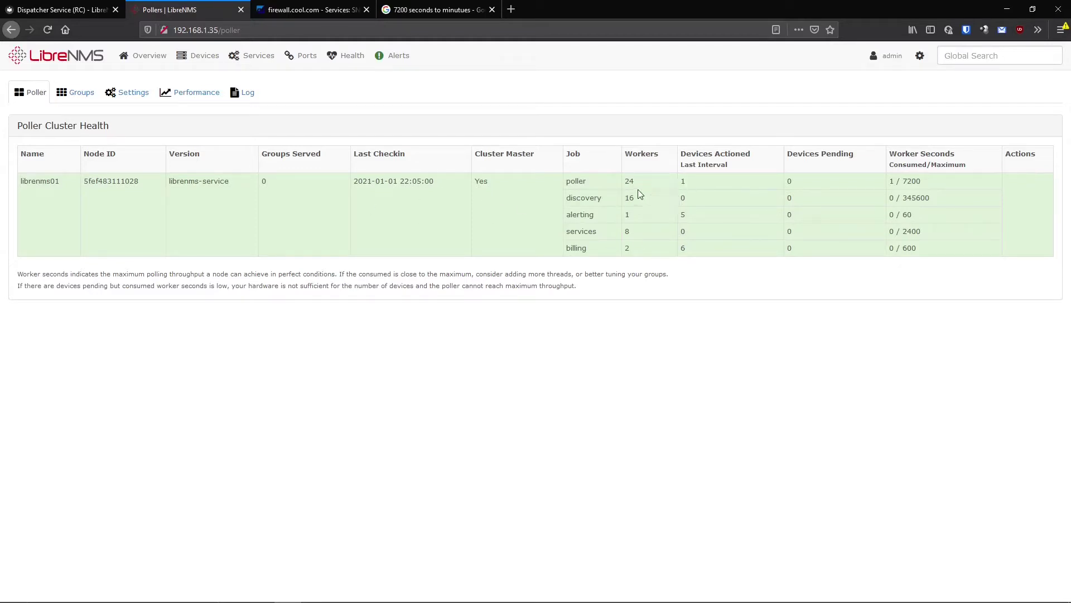
double_click(683, 180)
click(640, 175)
click(626, 176)
double_click(44, 184)
click(44, 184)
double_click(703, 219)
drag(582, 220, 807, 265)
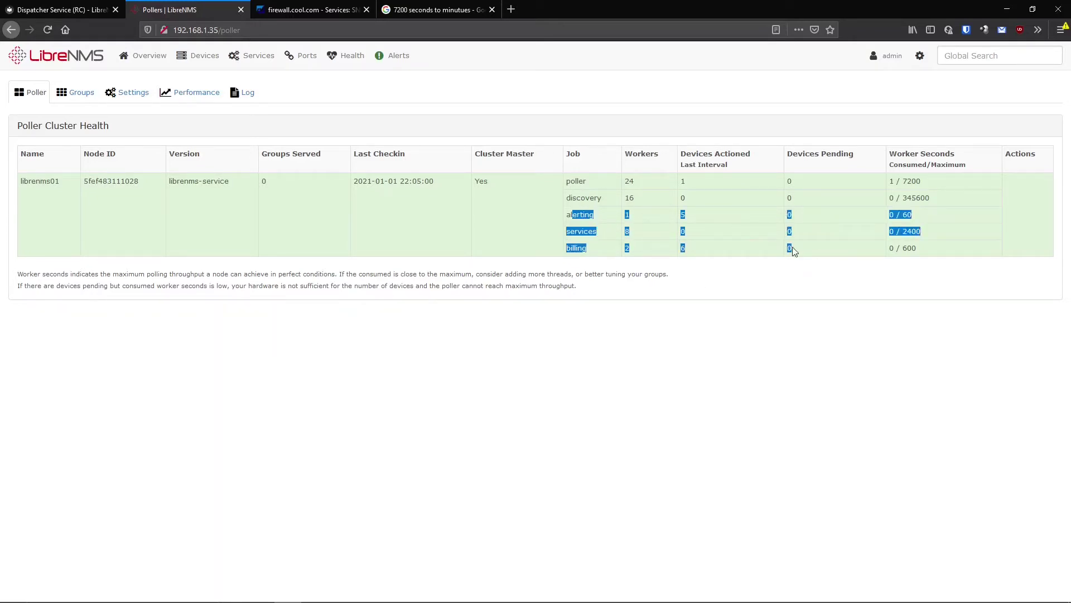
click(807, 264)
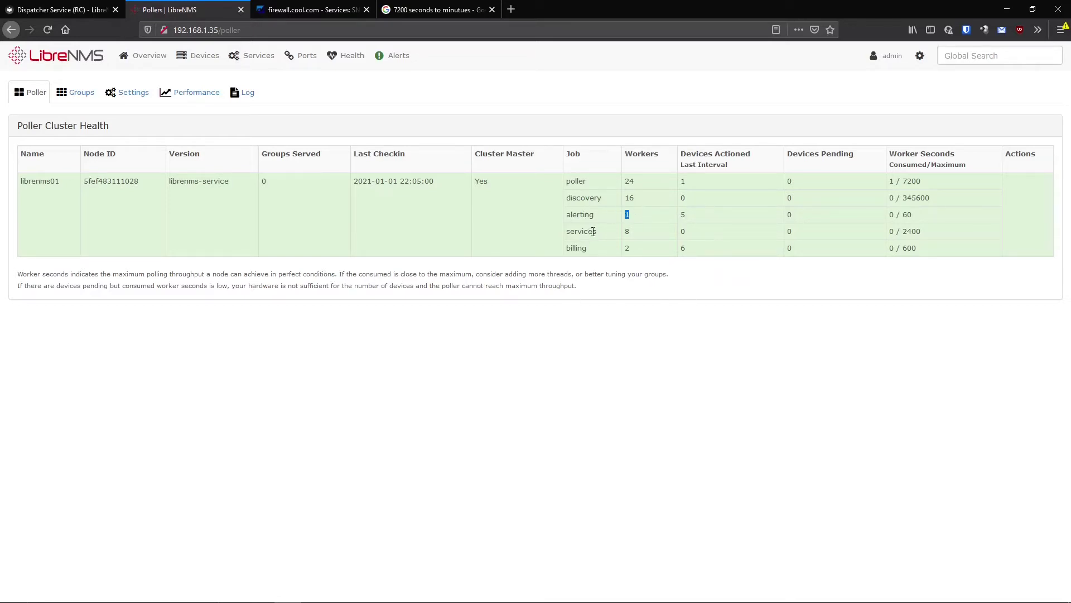
drag(584, 215, 615, 243)
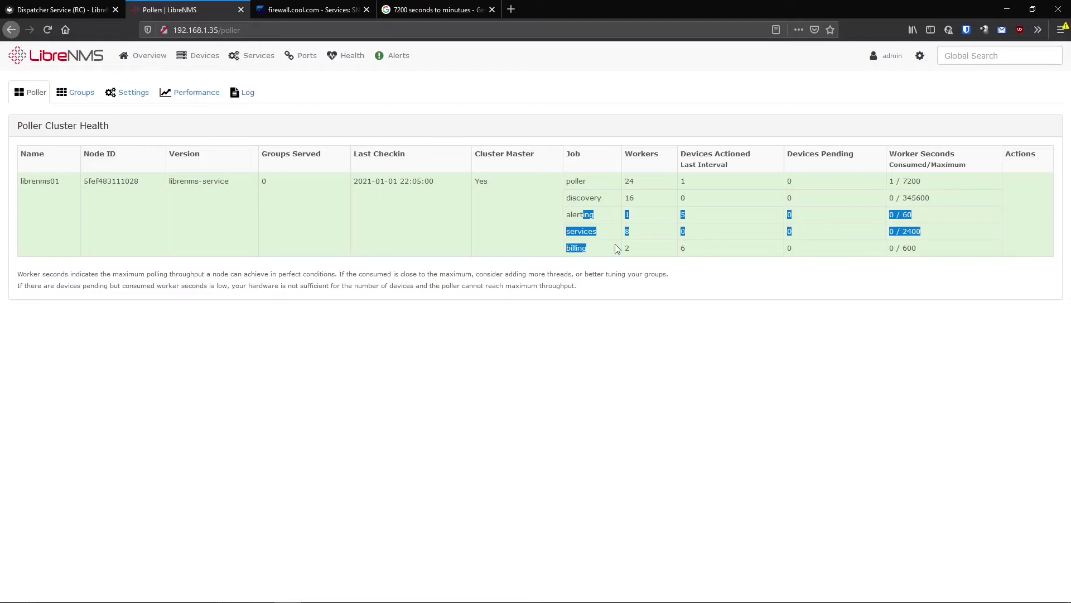
drag(770, 257, 689, 299)
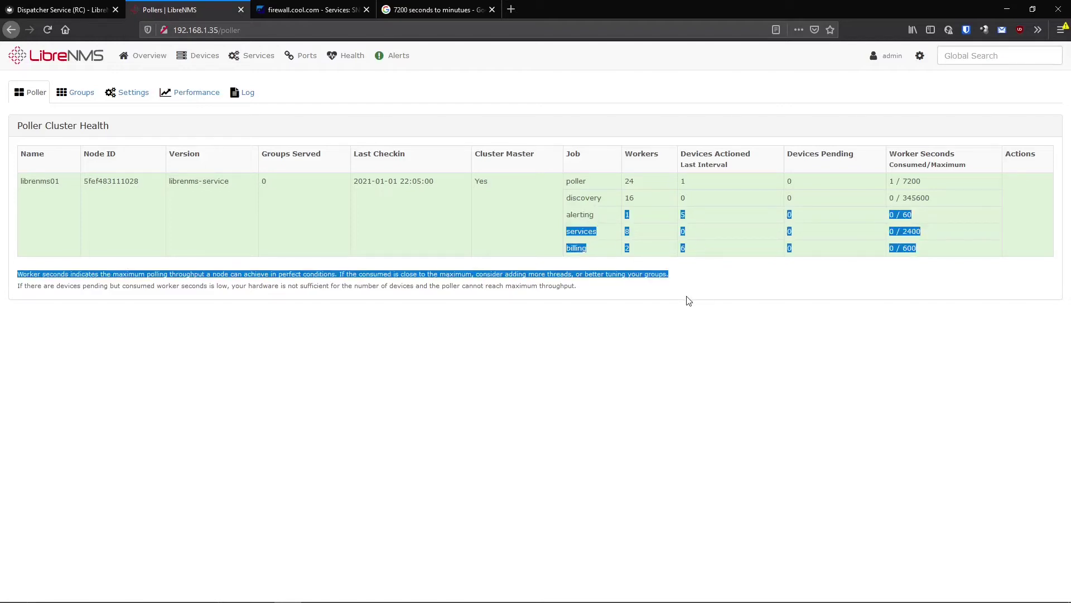
drag(712, 260, 701, 200)
click(570, 191)
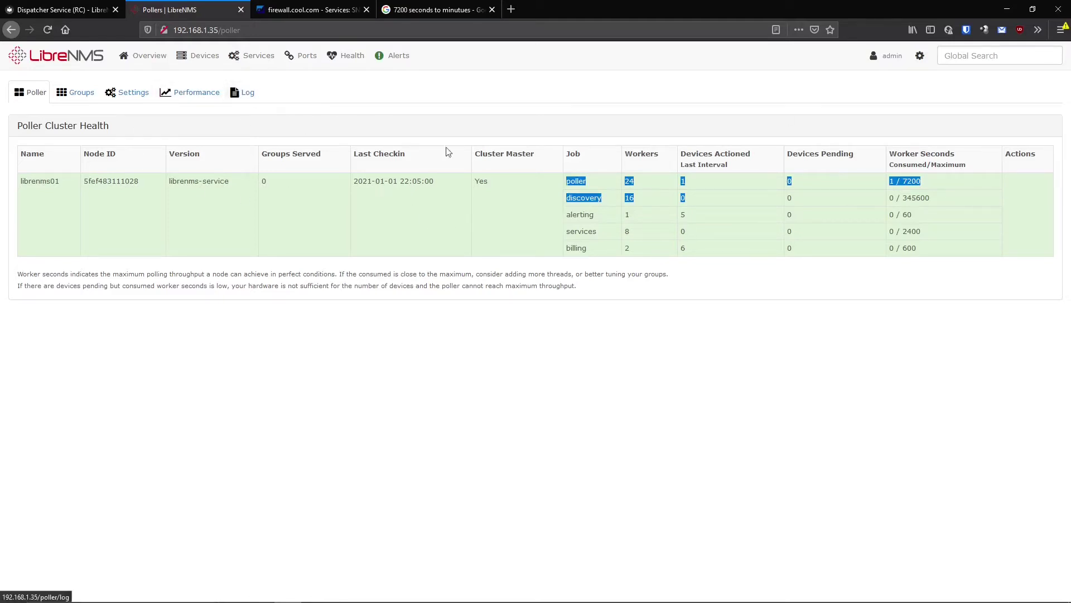
drag(645, 184, 624, 182)
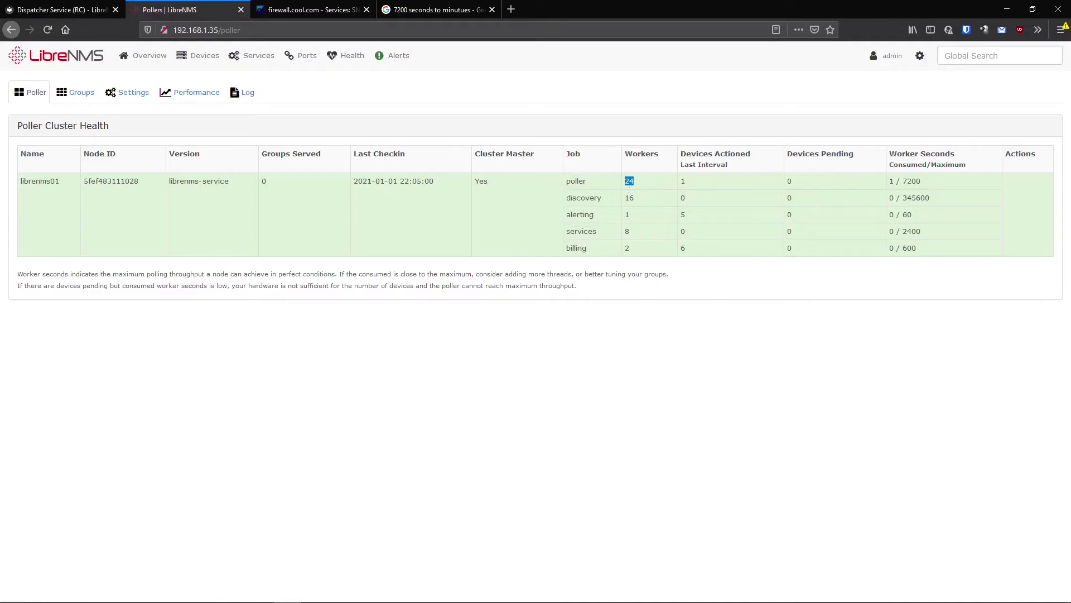
click(631, 182)
double_click(630, 182)
click(697, 185)
double_click(648, 181)
- Show librenms01's Poller Settings and select its Poller Workers value of 5
click(115, 104)
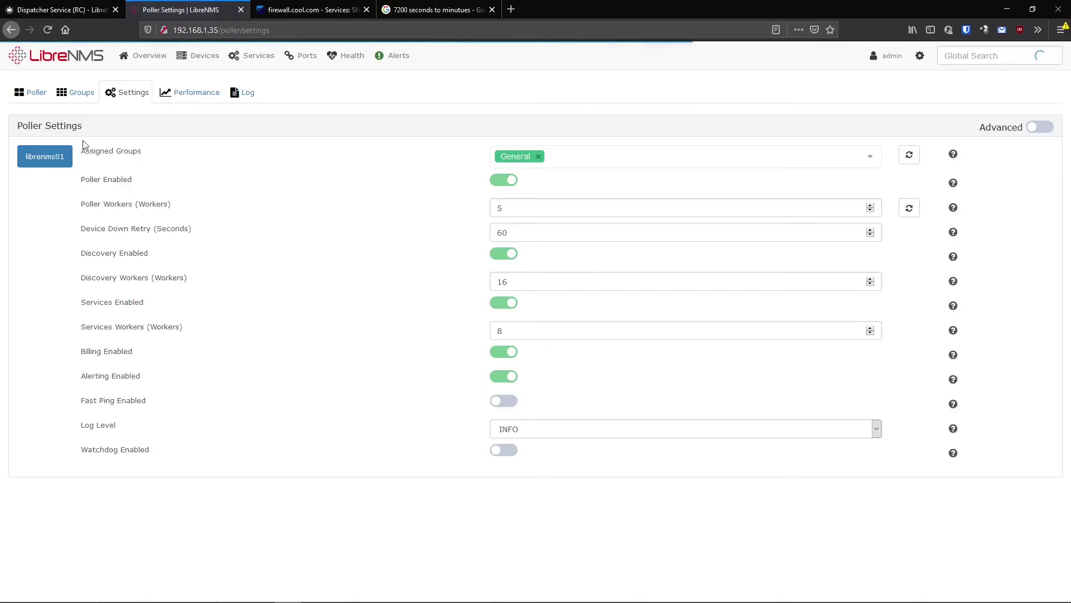
click(34, 92)
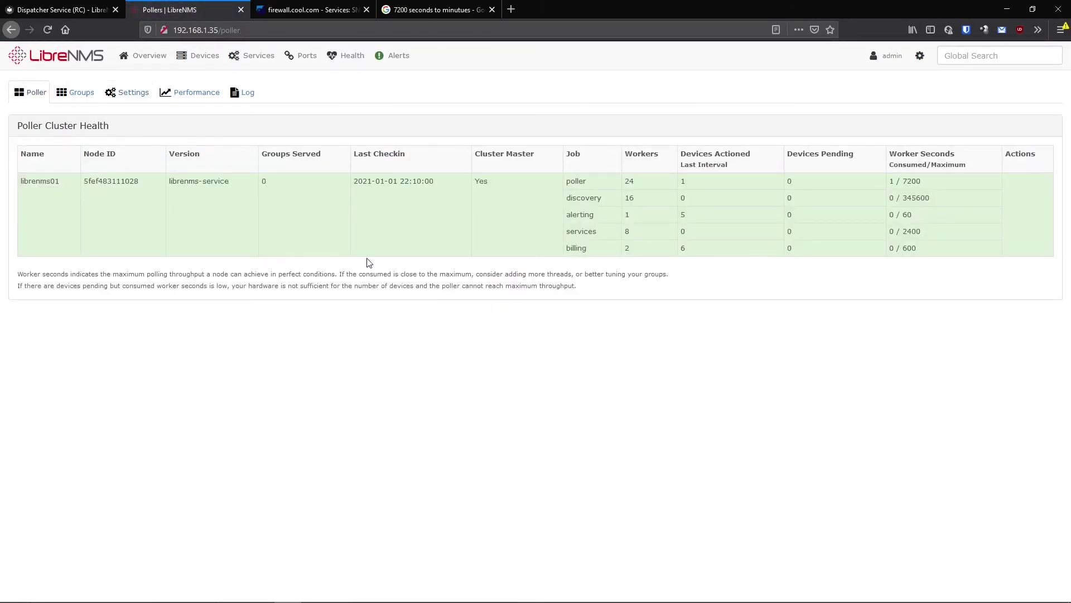
click(126, 93)
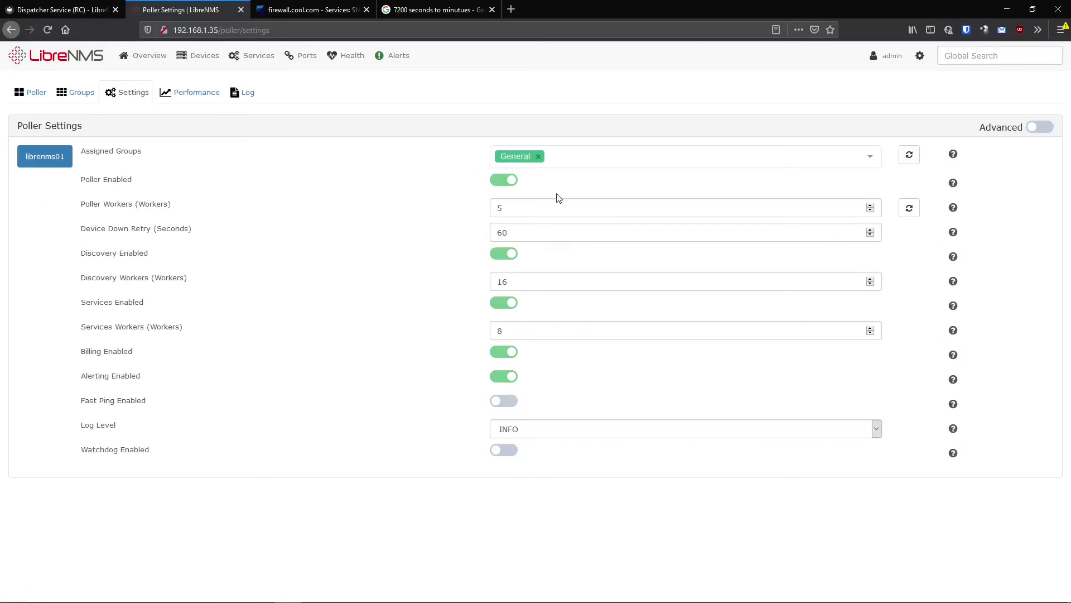
double_click(536, 203)
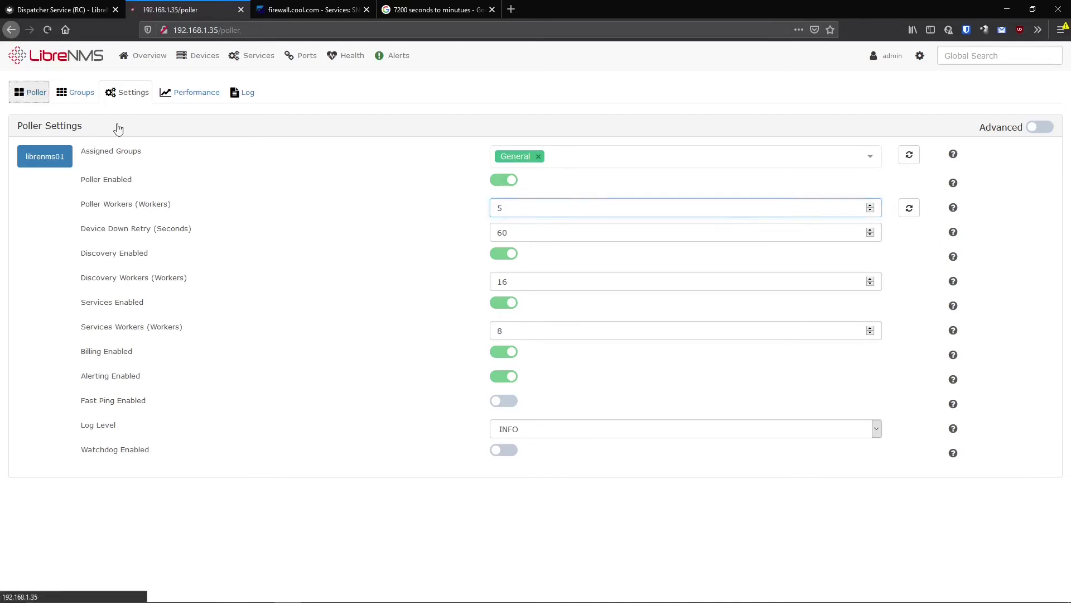
click(33, 92)
click(127, 93)
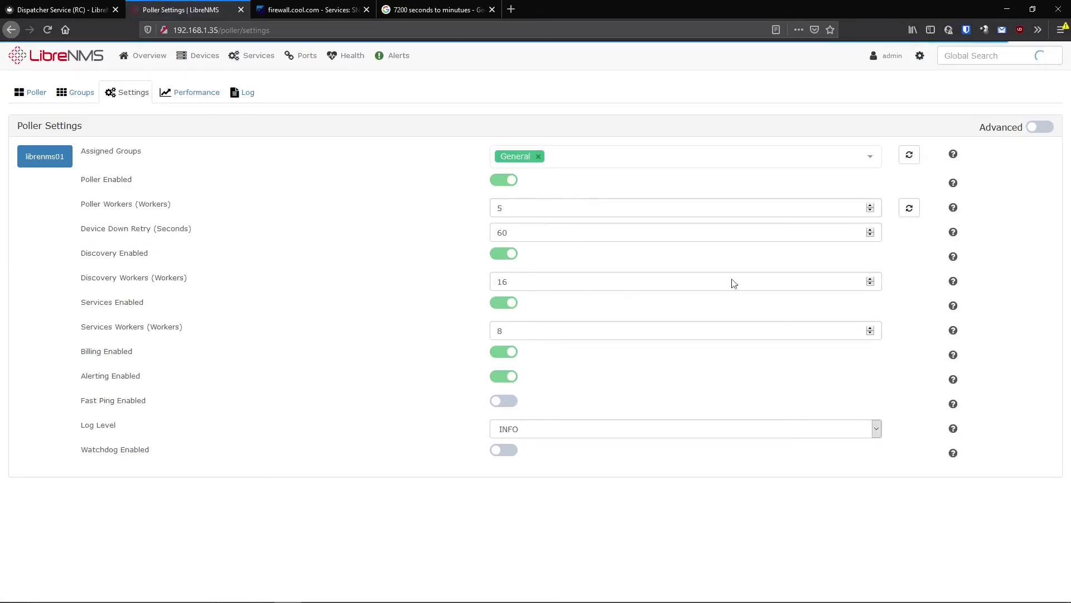
- Clear the SSH terminal, type ls -l, then return to the browser's Poller cluster health table
mouse_move(485, 600)
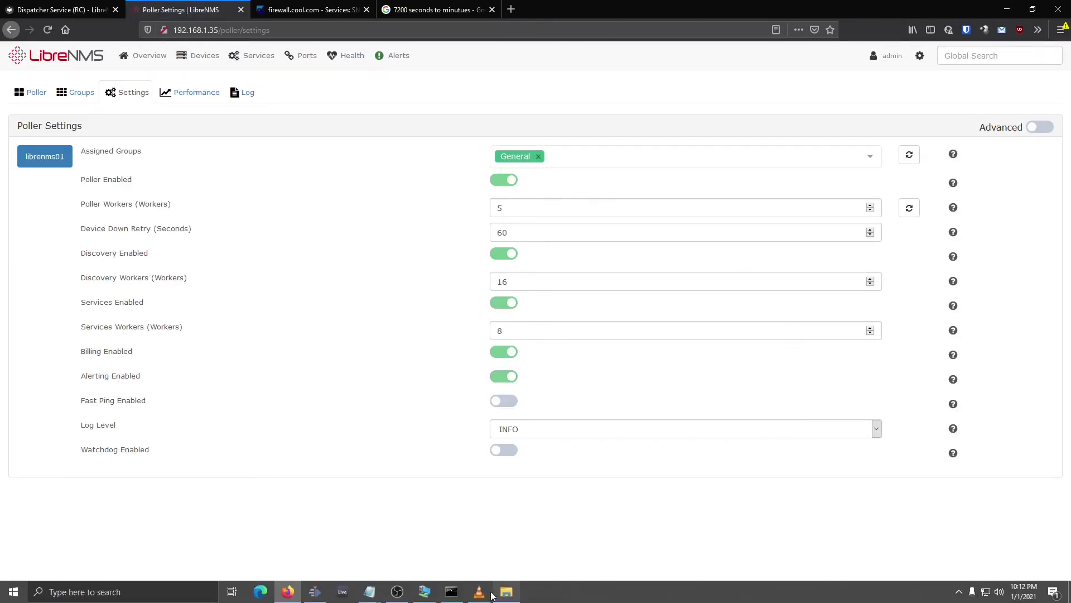
click(452, 593)
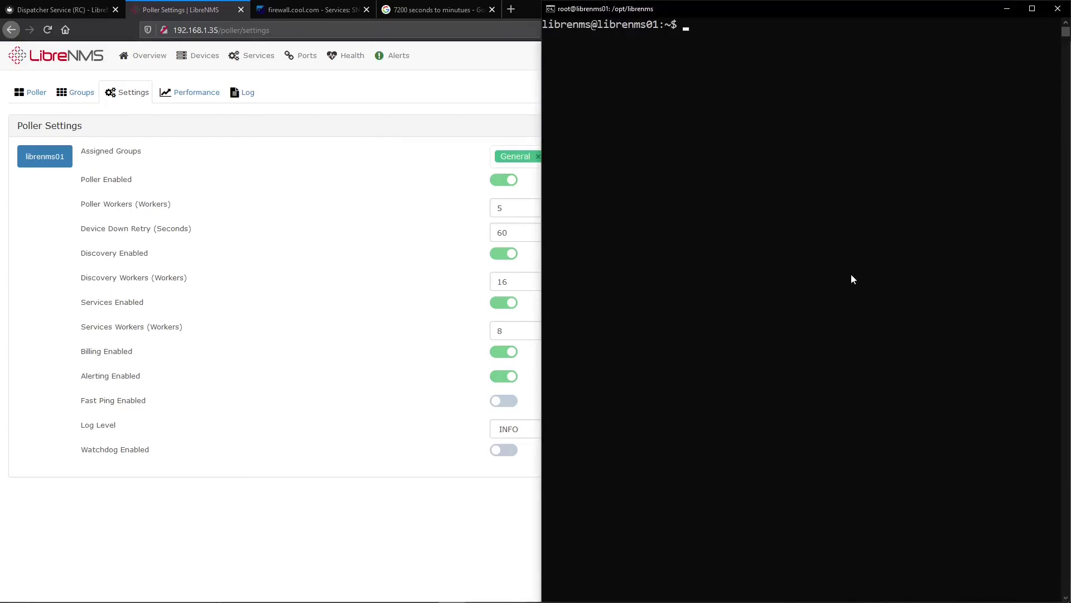
text(clear)
key(Return)
text(ls -l)
click(31, 93)
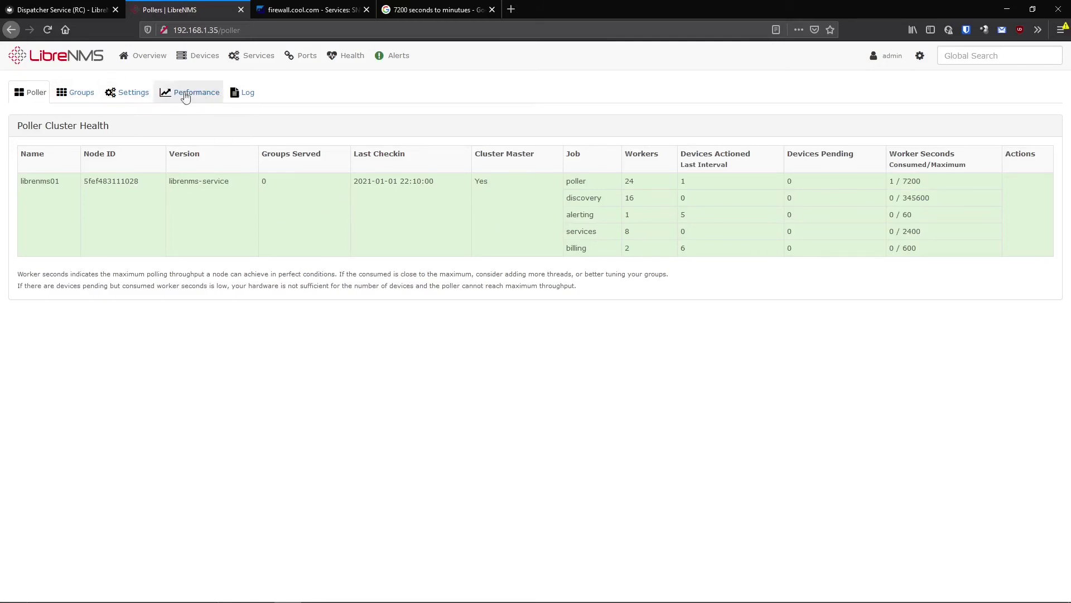
- Open the poller log and highlight 192.168.1.1's last polled time of 22:24:09
click(207, 99)
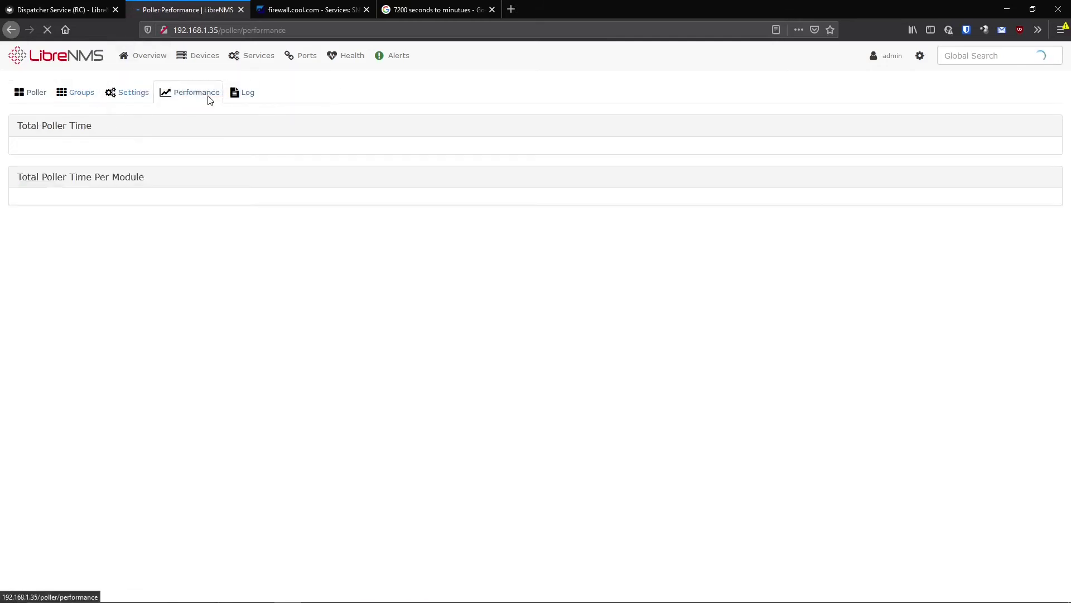
click(78, 92)
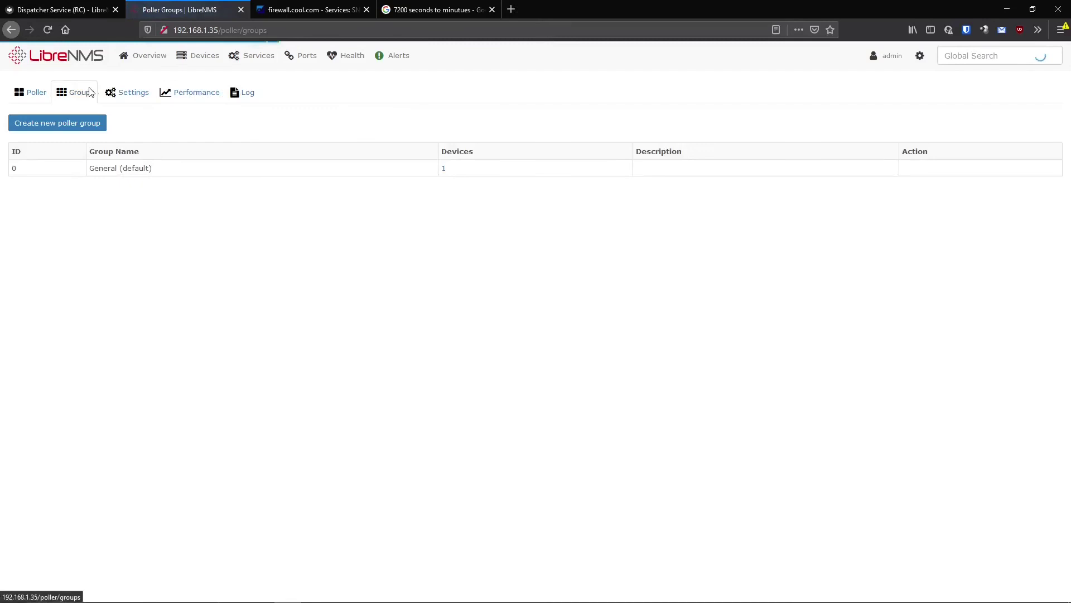
click(241, 92)
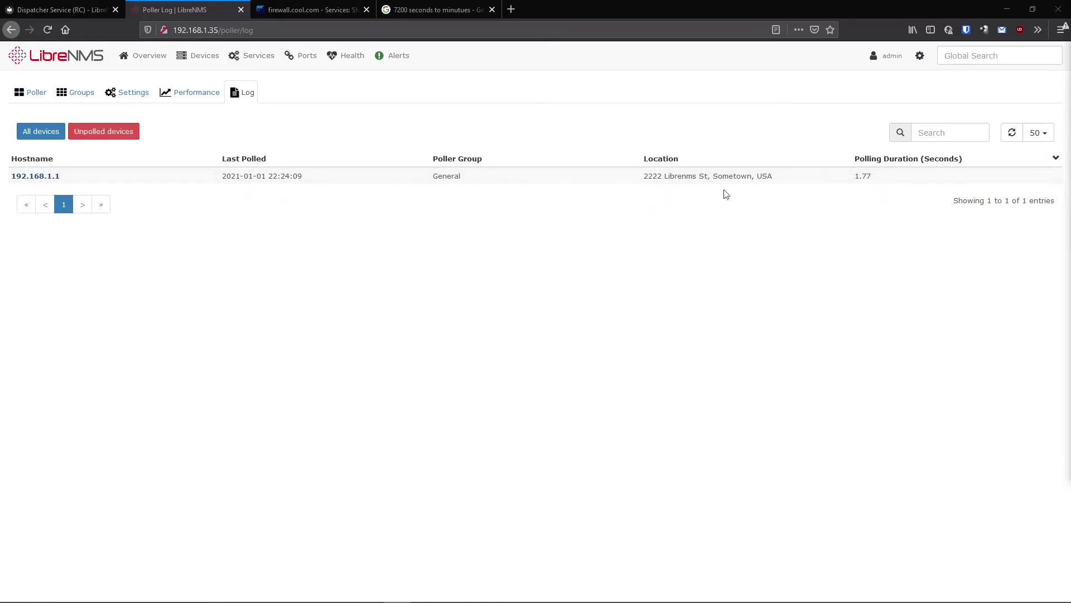
mouse_move(321, 166)
mouse_down()
mouse_move(323, 177)
mouse_move(273, 177)
mouse_move(303, 176)
mouse_up()
click(322, 173)
click(270, 177)
click(294, 178)
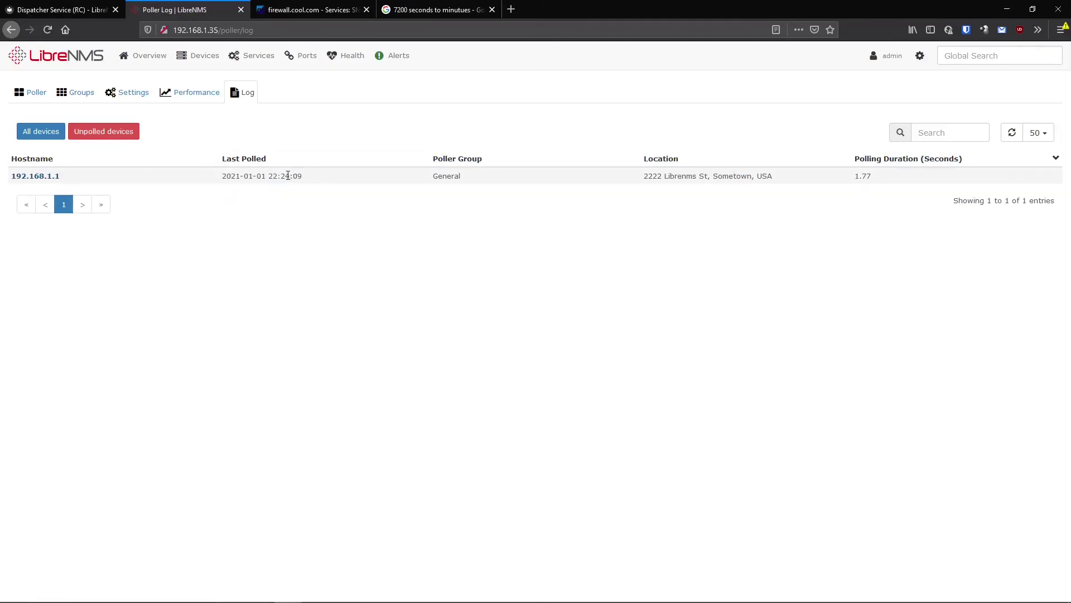
- Highlight the 1.77-second polling duration, then go to the Performance graphs
drag(869, 180, 851, 176)
click(913, 166)
click(194, 100)
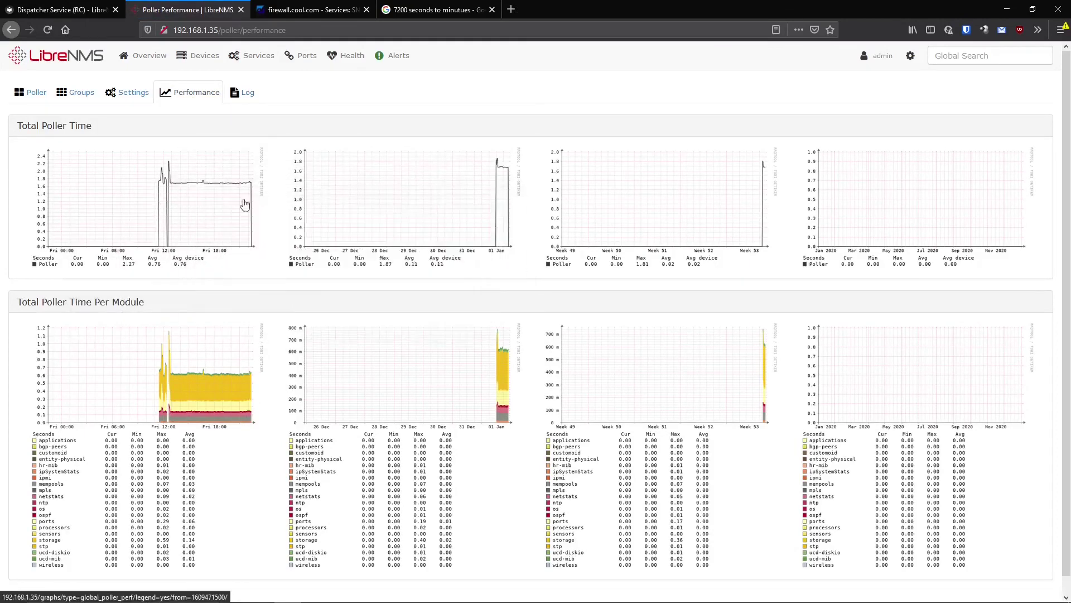
- Inspect the total and per-module poller time graphs, peaking at 1.87 s weekly and 1.01 s monthly
mouse_move(174, 185)
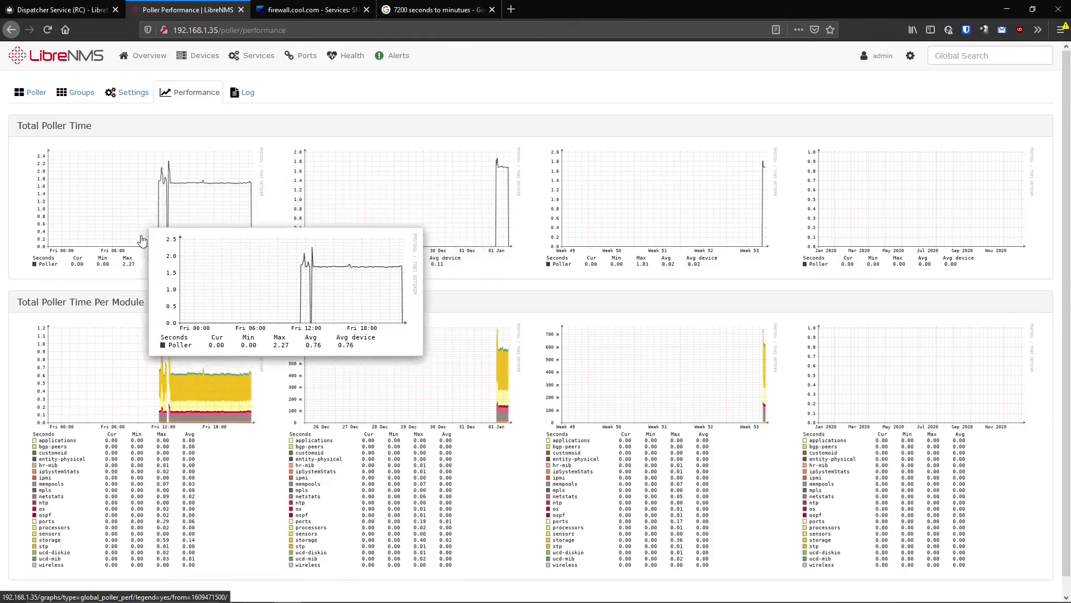
scroll(159, 232, down, 1)
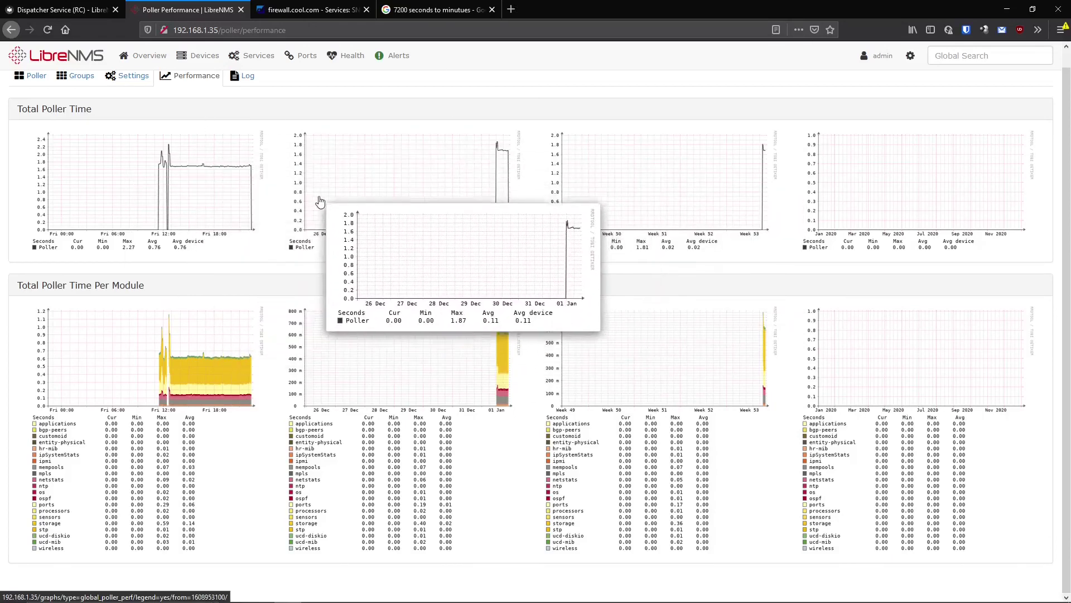
scroll(234, 168, up, 1)
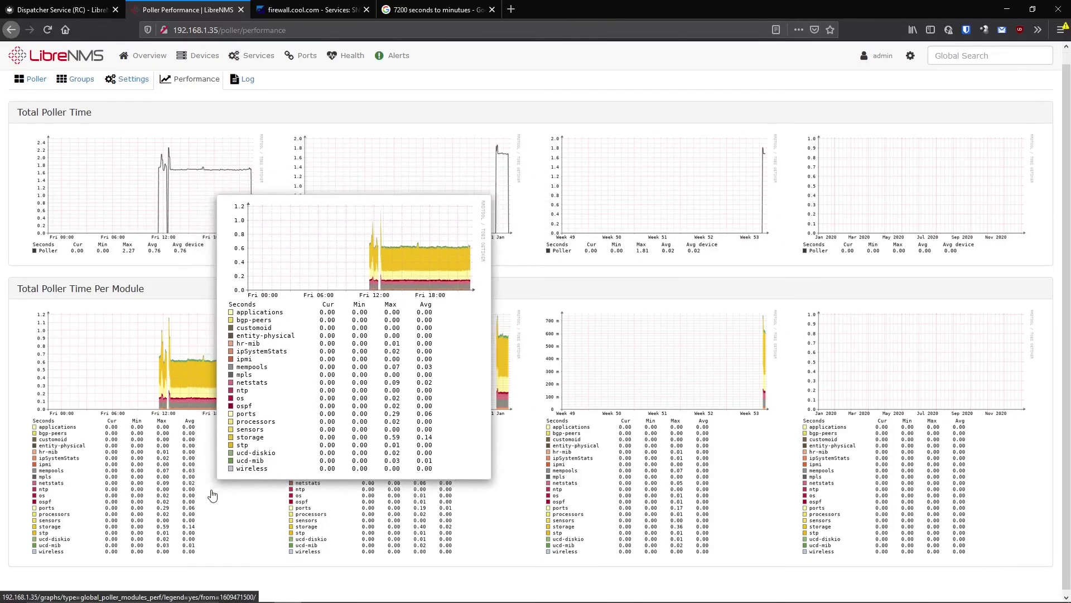
scroll(188, 402, down, 1)
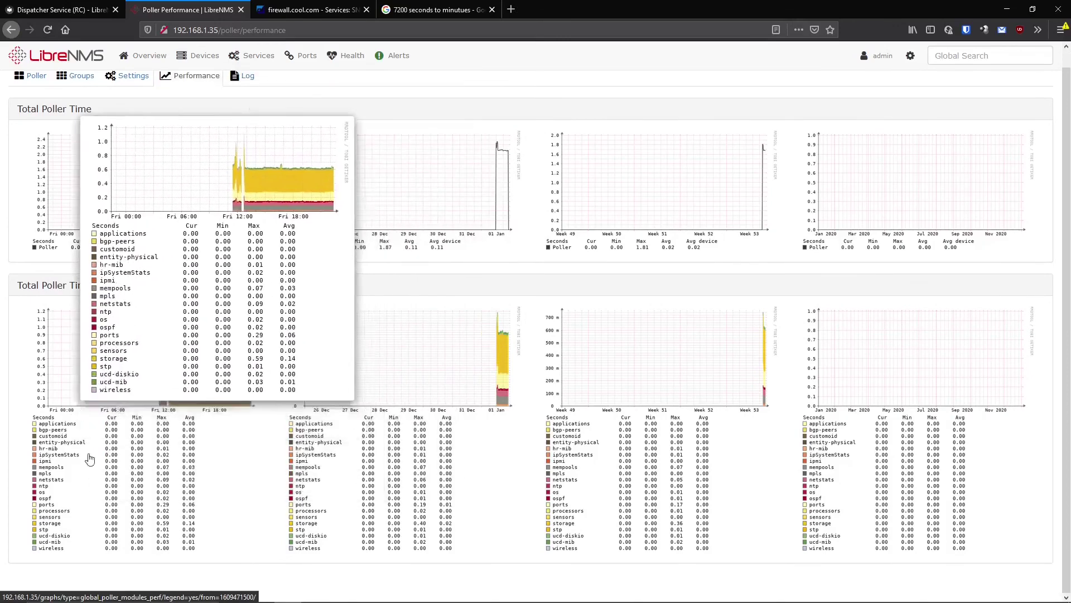
scroll(361, 347, up, 1)
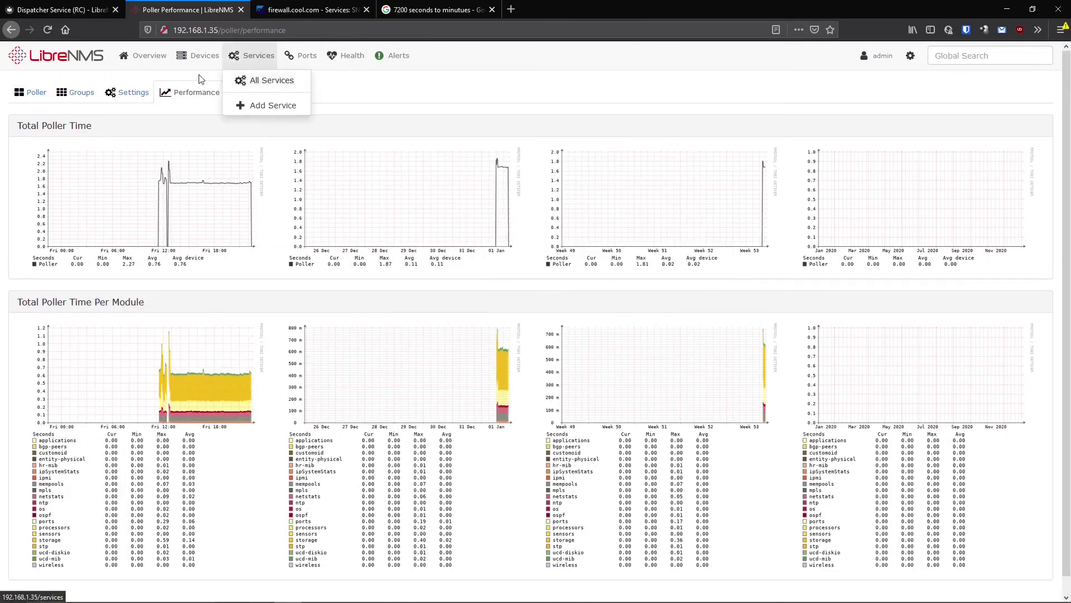
- Cycle through Settings and Groups back to Poller Cluster Health, now showing a 22:25:00 check-in
click(126, 93)
click(80, 92)
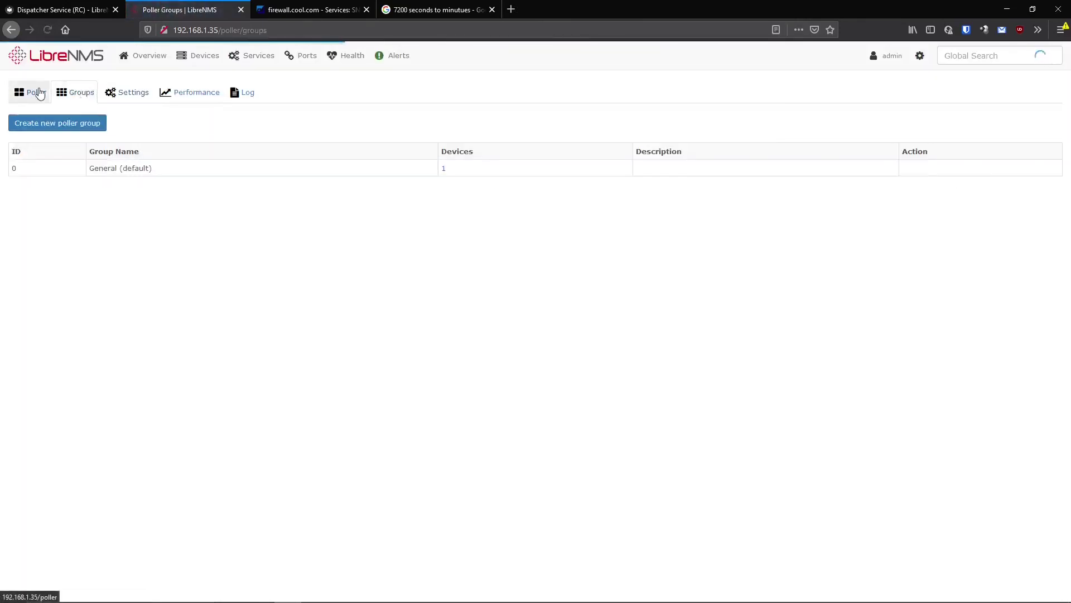
click(33, 92)
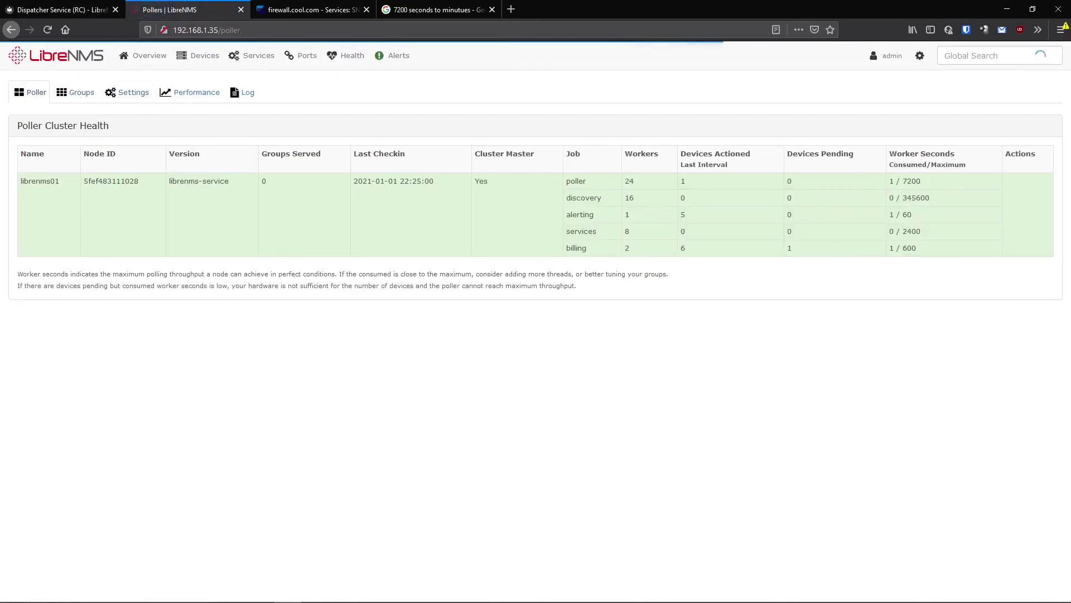